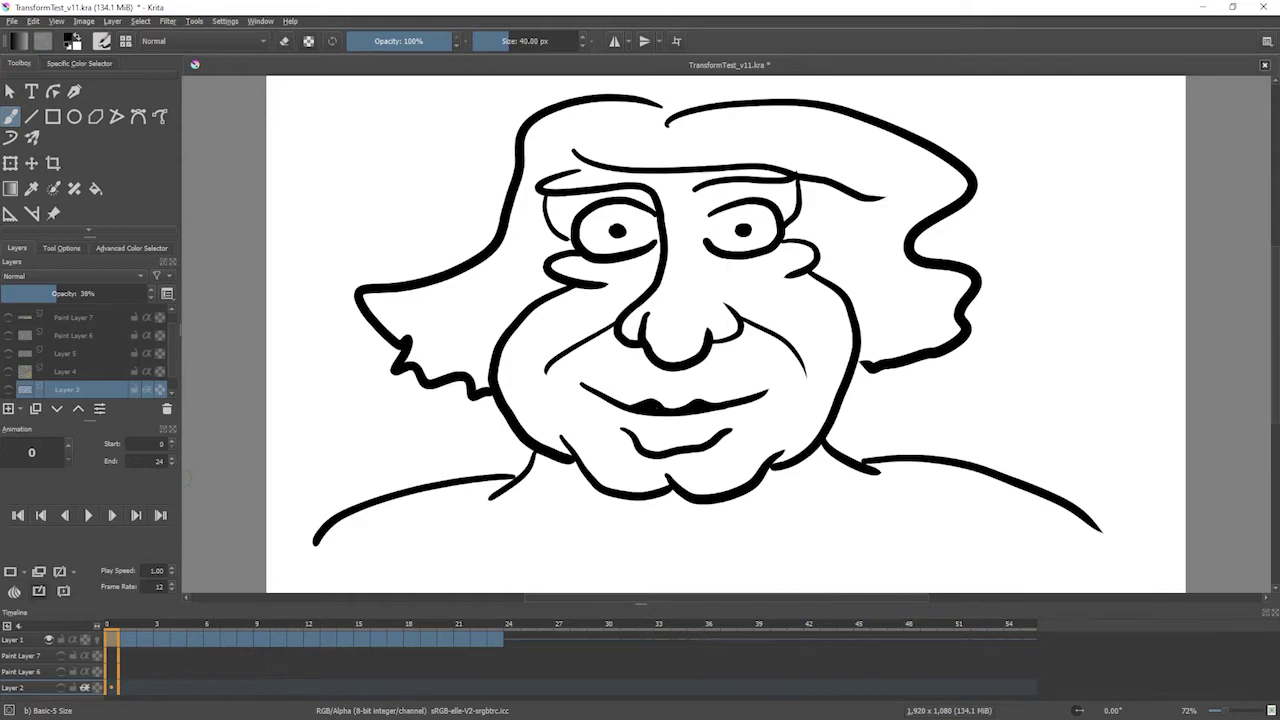
Play the face-to-car animation once, stop it, and go to frame 11.
left_click(87, 515)
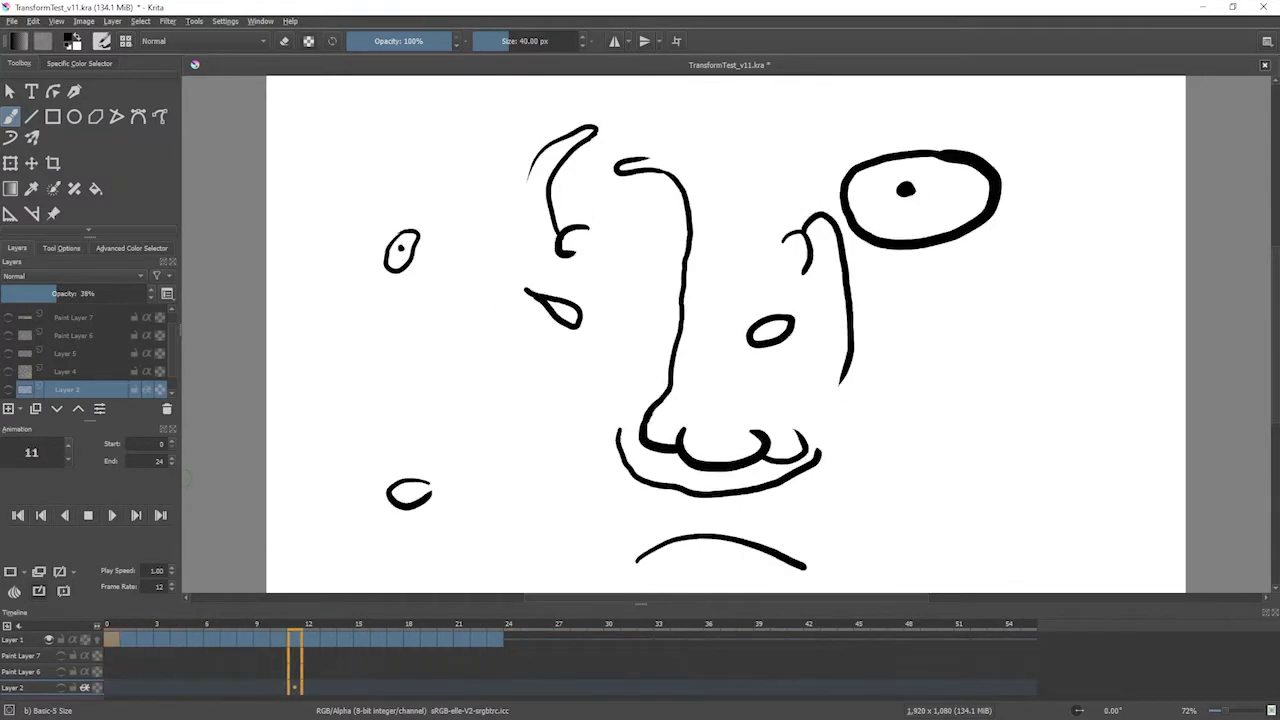
left_click(88, 515)
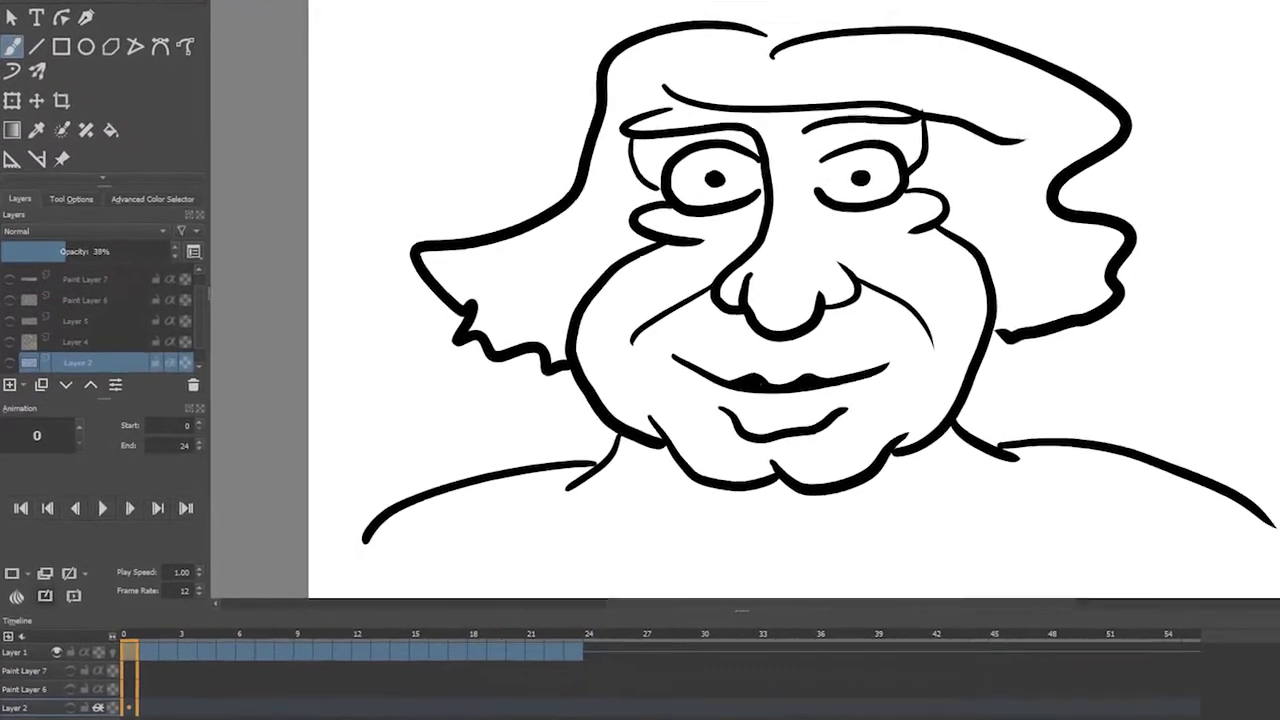
left_click(342, 634)
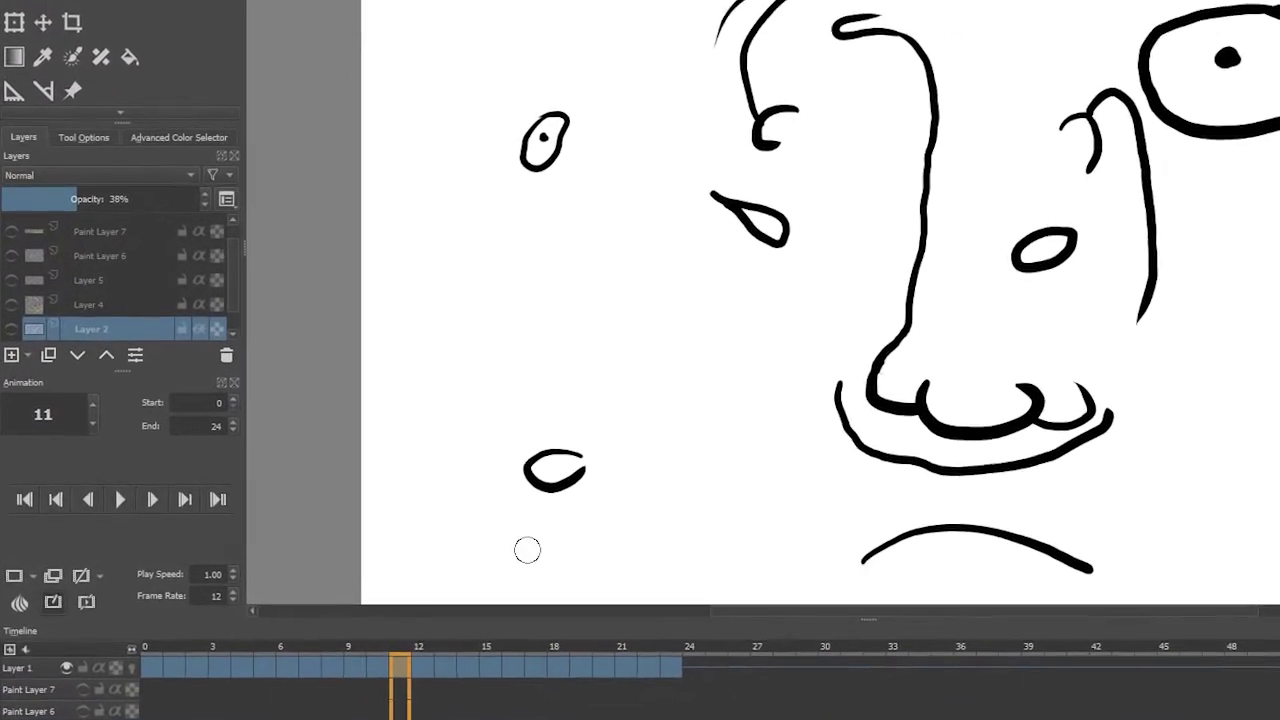
Select Layer 1 and preview the frames around frame 11 by switching its onion skins on and off.
scroll(123, 267, "up", 1)
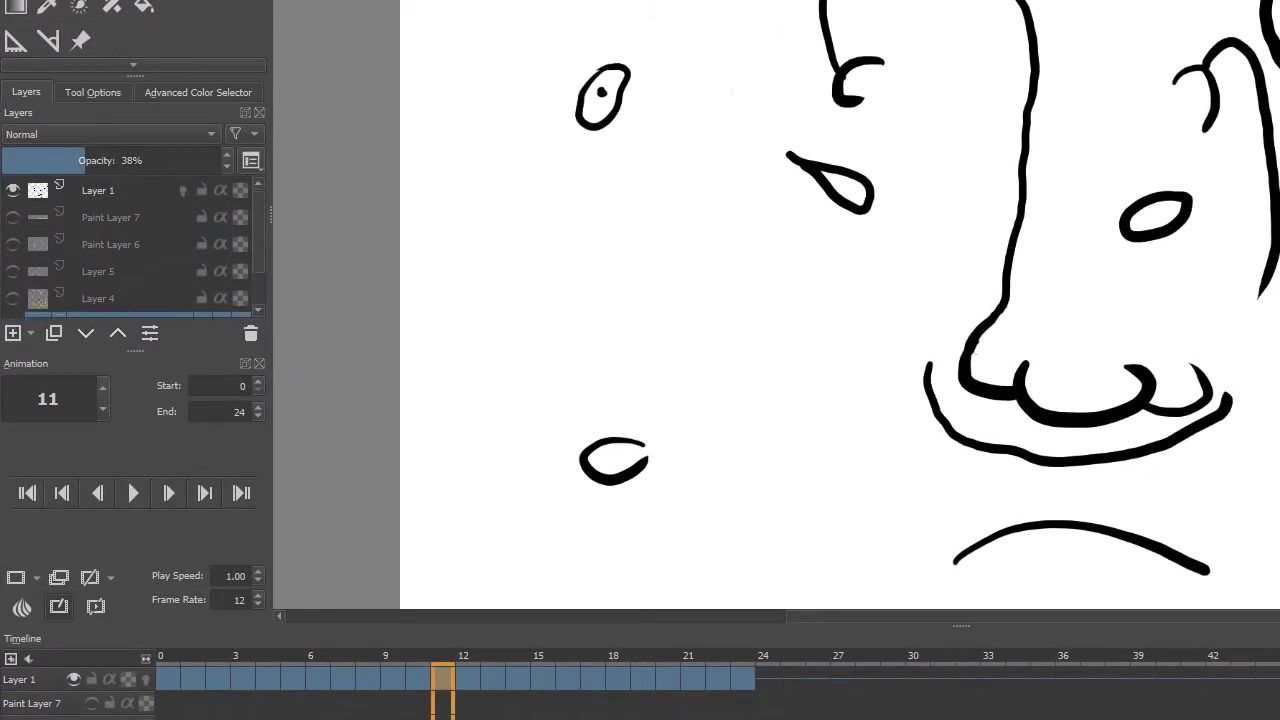
left_click(110, 190)
left_click(183, 190)
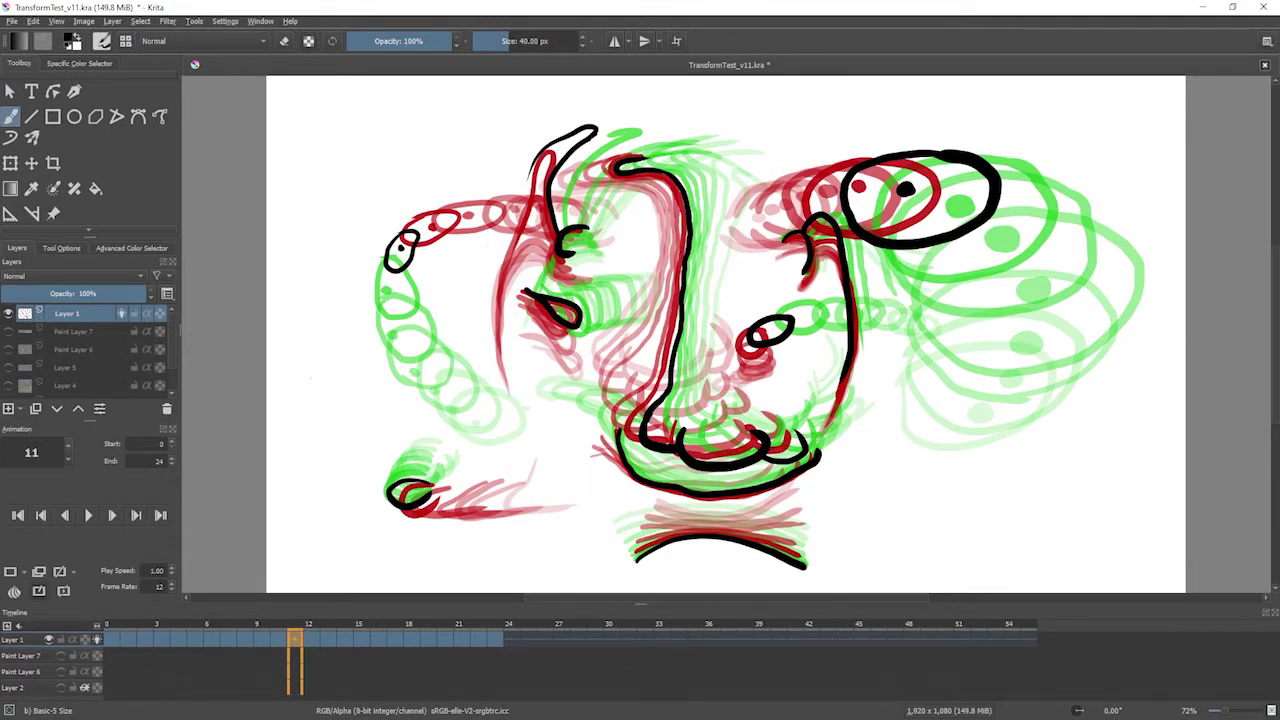
left_click(121, 313)
Show and hide the guide layers in turn: Layer 2, Layer 4, Layer 5 and Paint Layer 6.
scroll(90, 350, "down", 1)
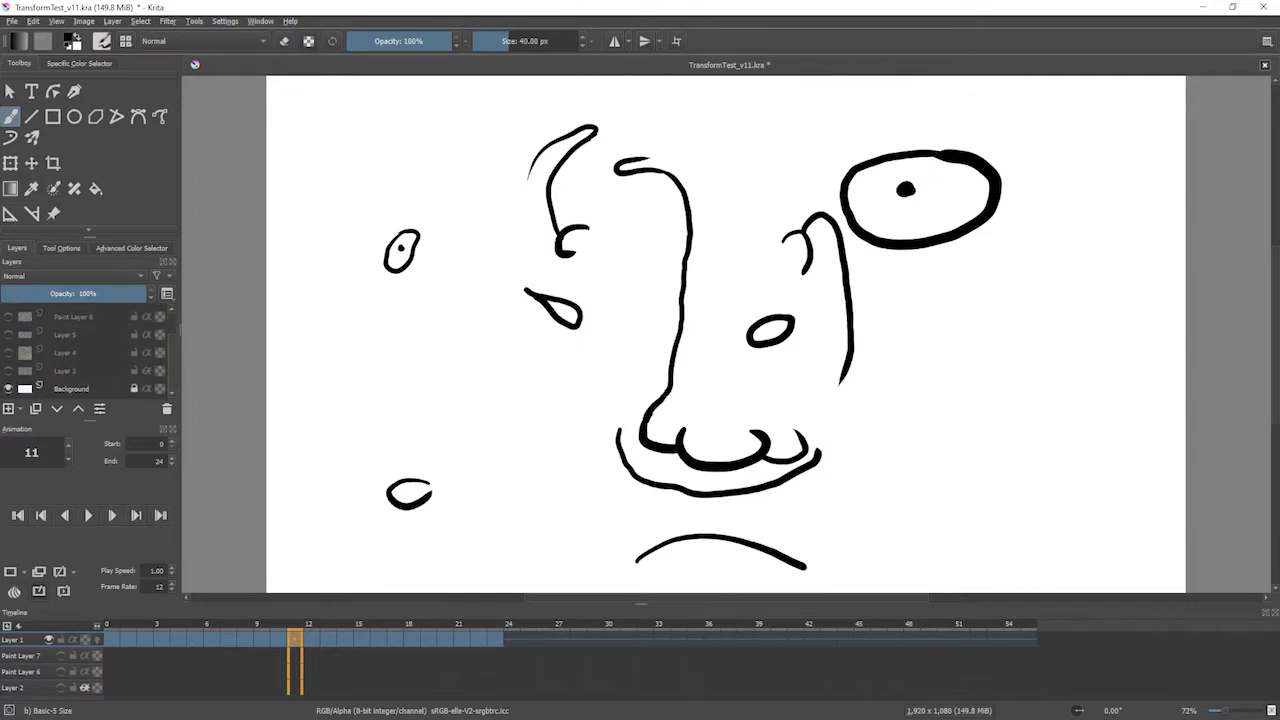
left_click(8, 370)
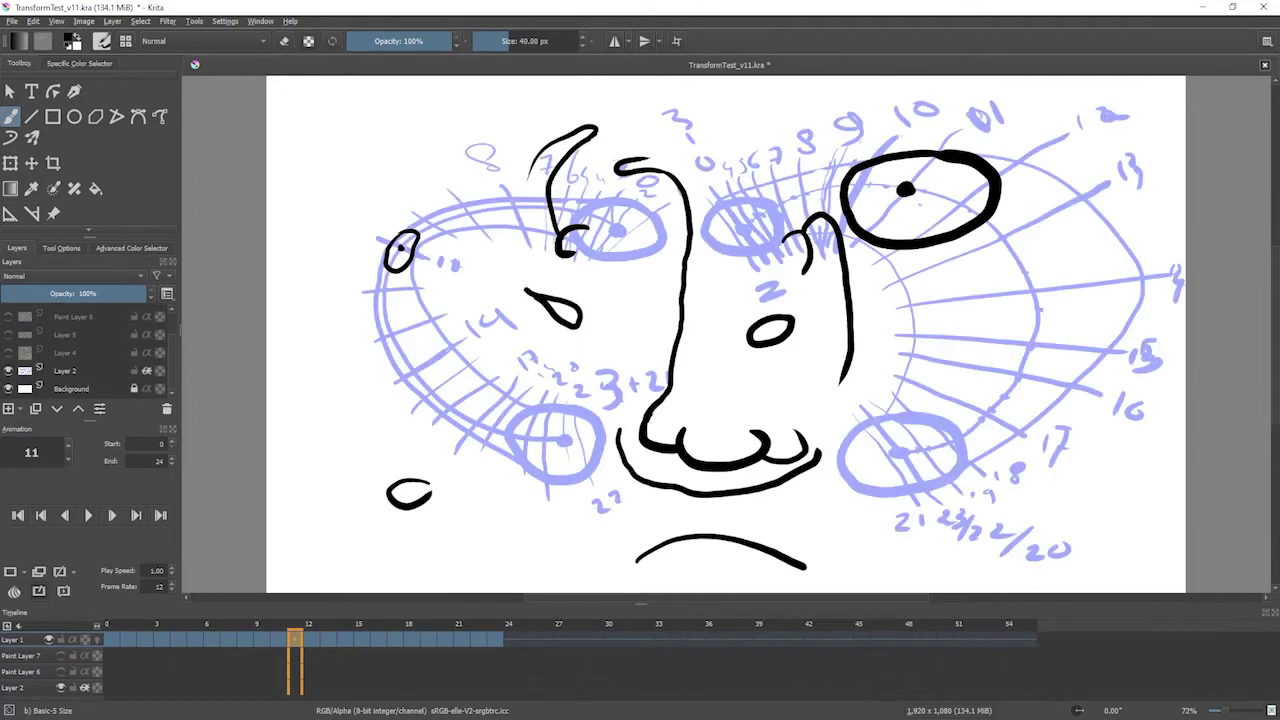
left_click(8, 352)
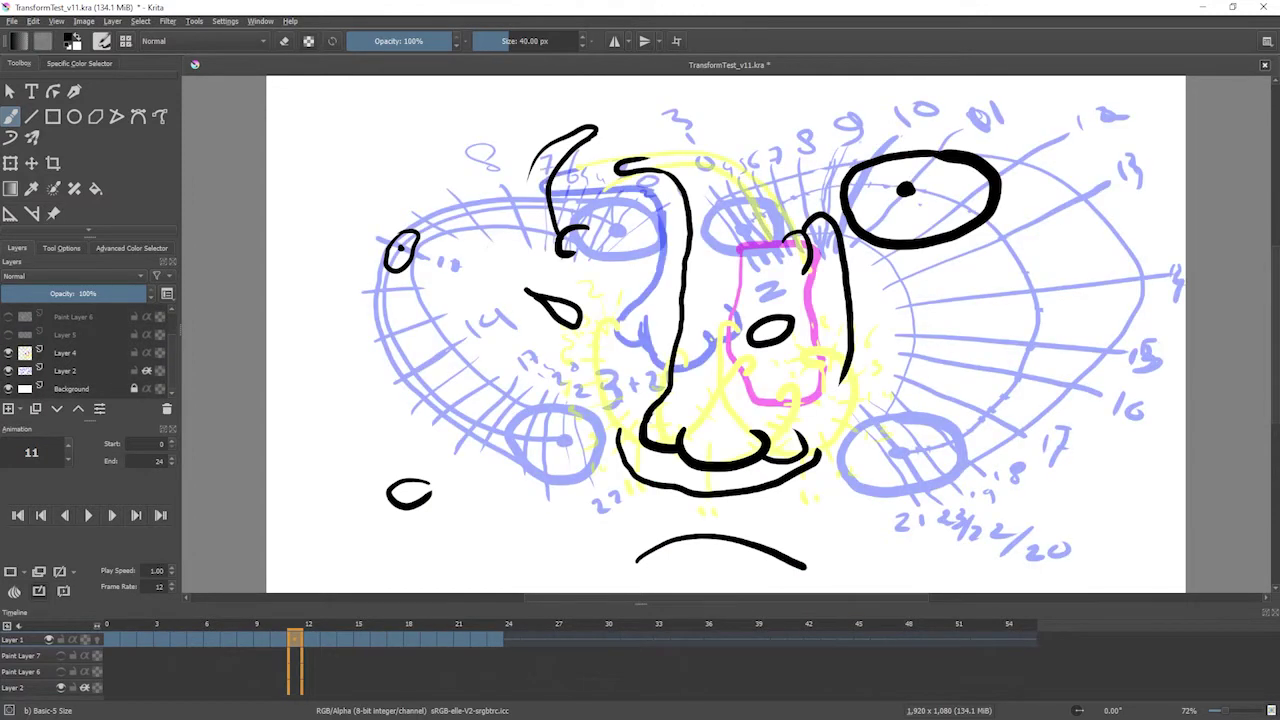
left_click(8, 370)
left_click(8, 352)
left_click(8, 334)
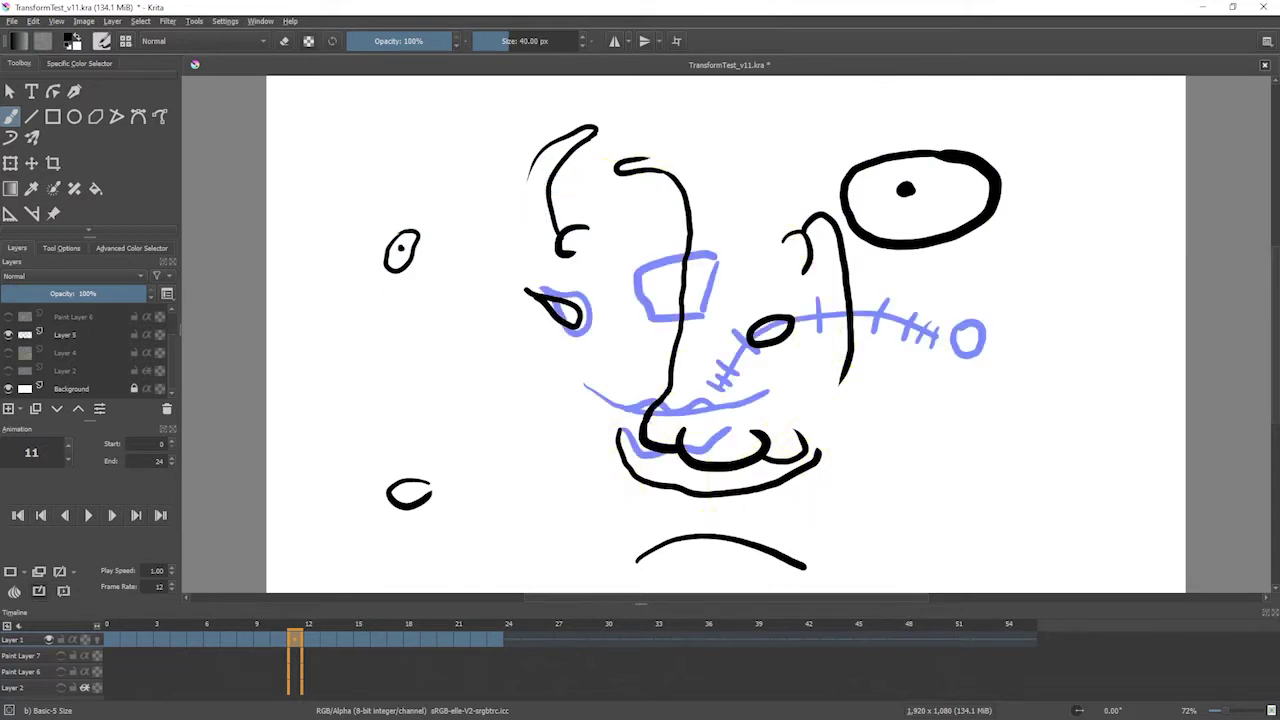
left_click(8, 334)
left_click(8, 316)
left_click(8, 316)
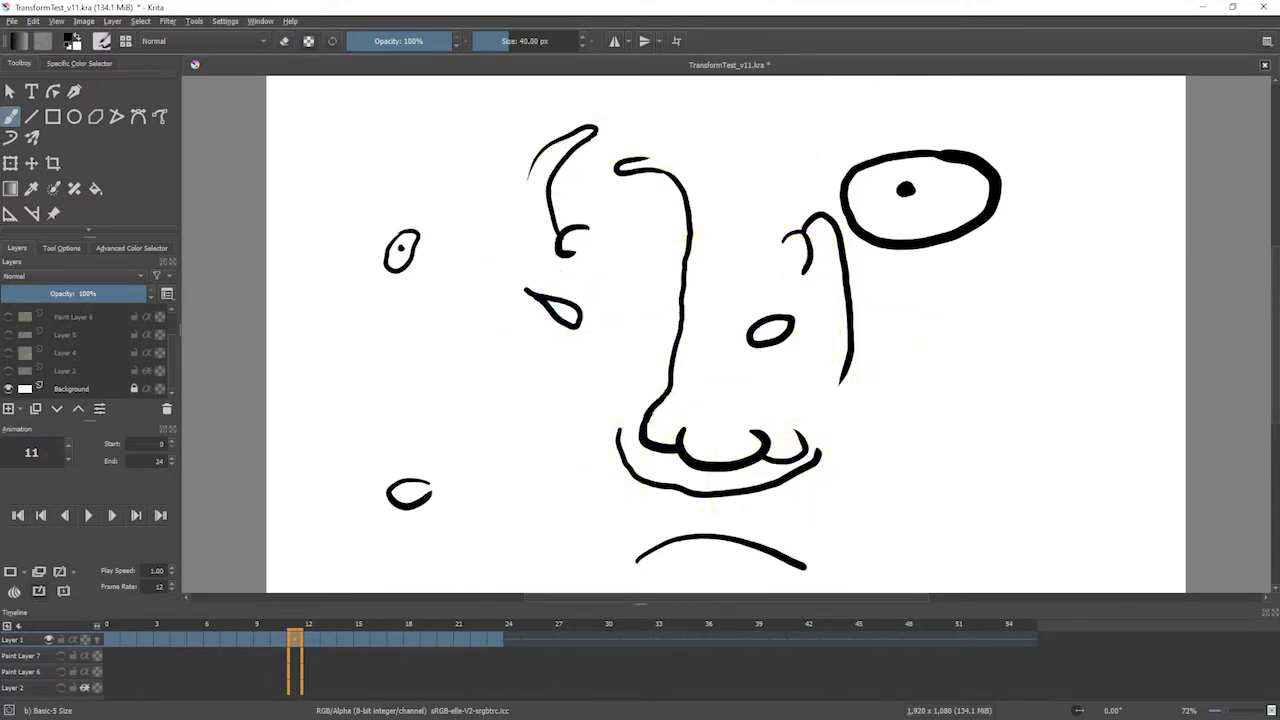
Briefly turn Layer 1's onion skins on again to compare its neighbouring frames, leaving them off.
scroll(85, 350, "up", 2)
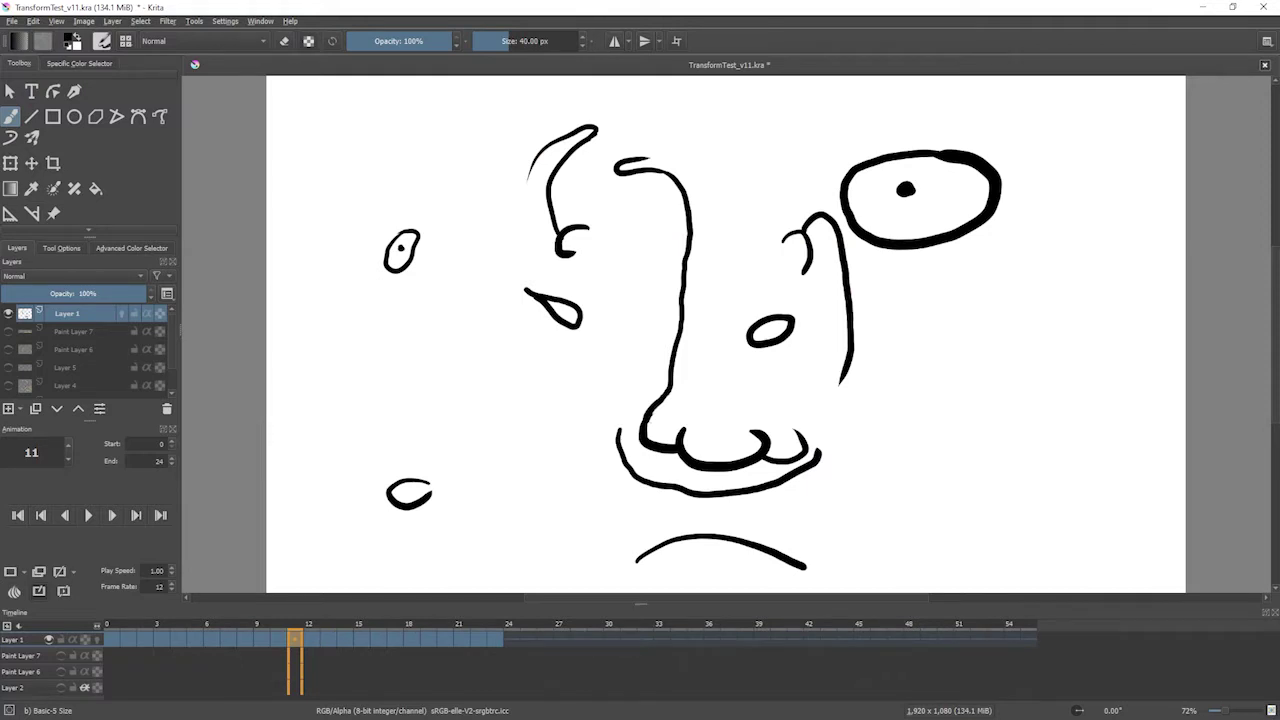
left_click(121, 313)
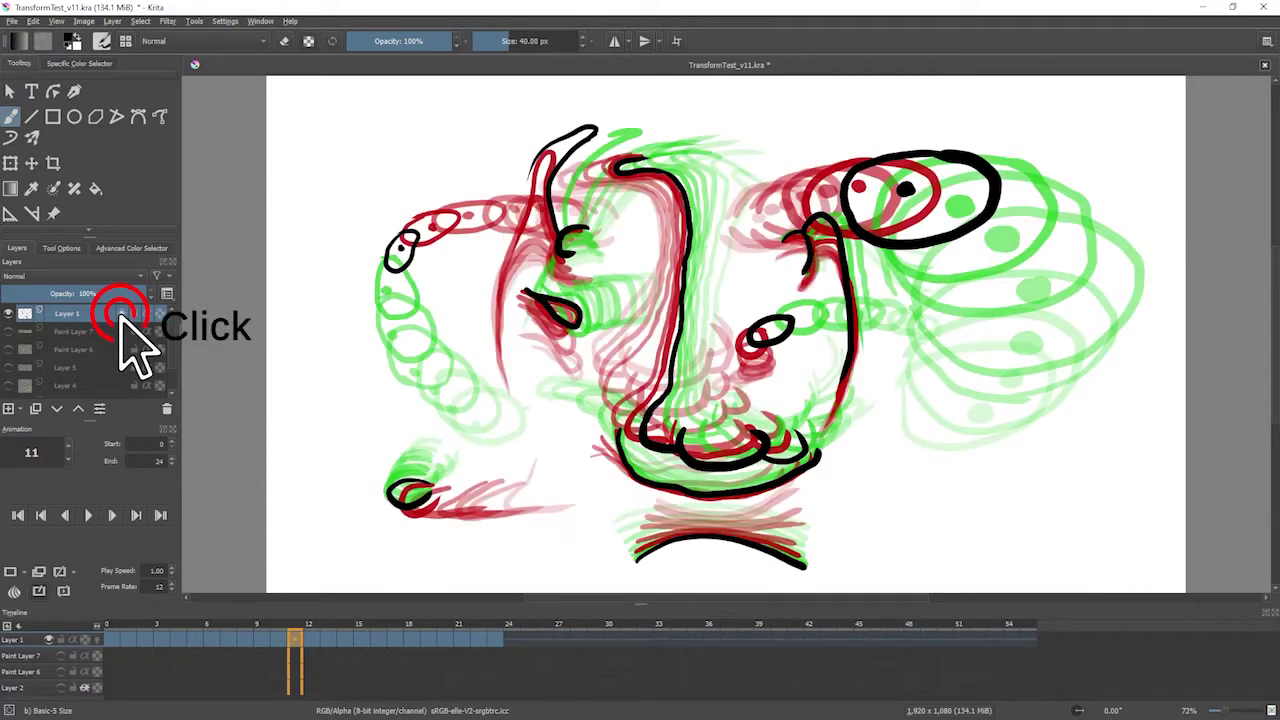
left_click(121, 313)
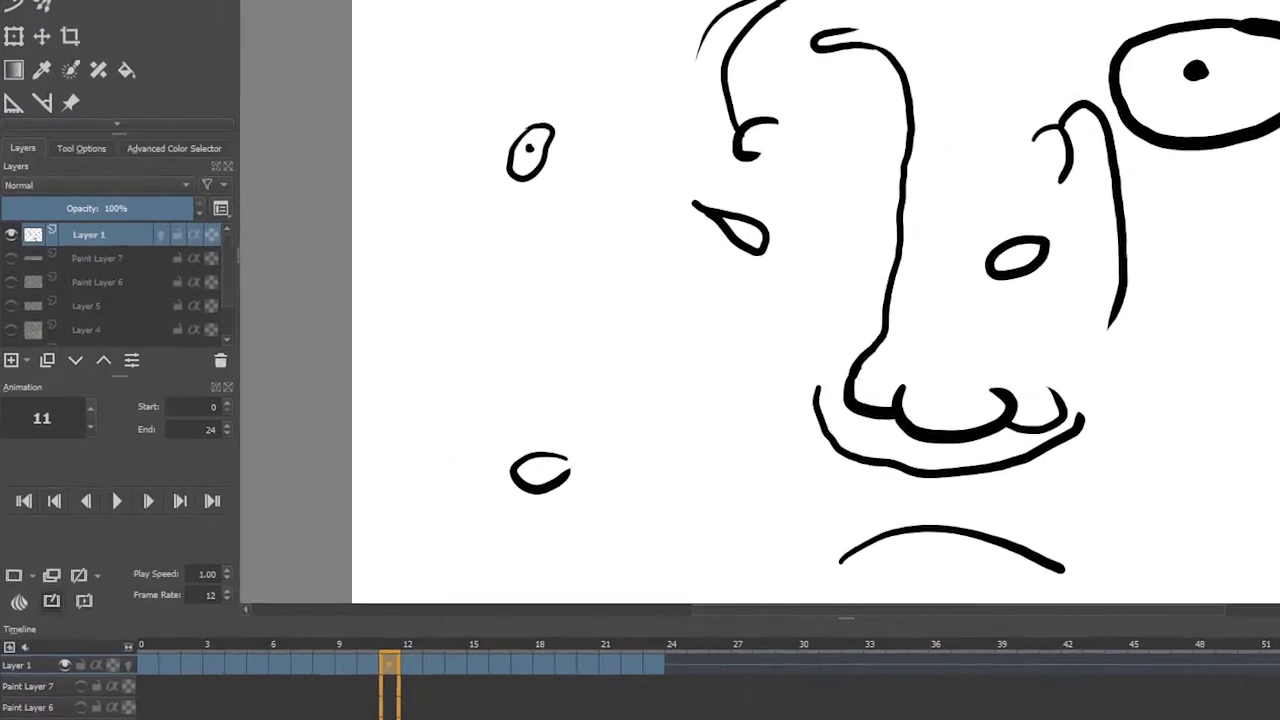
Add a new paint layer above Layer 1 and create blank frames on it at frames 0 and 1.
left_click(12, 342)
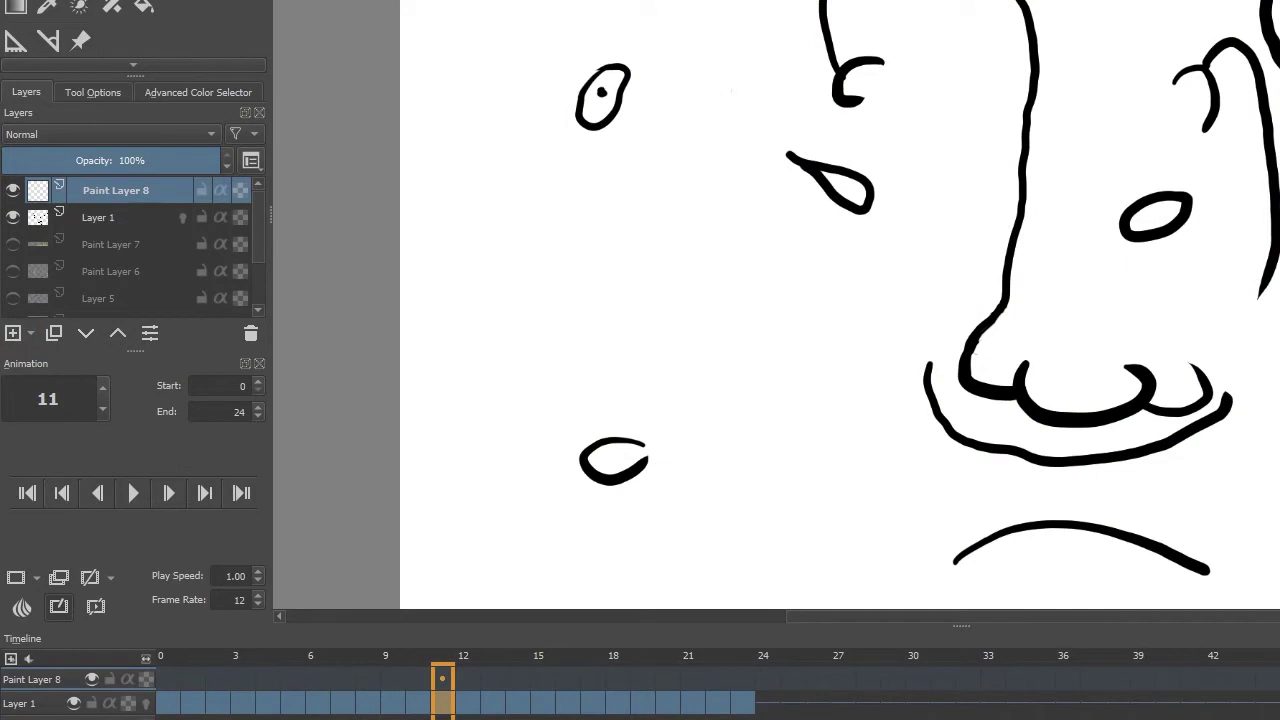
left_click(167, 679)
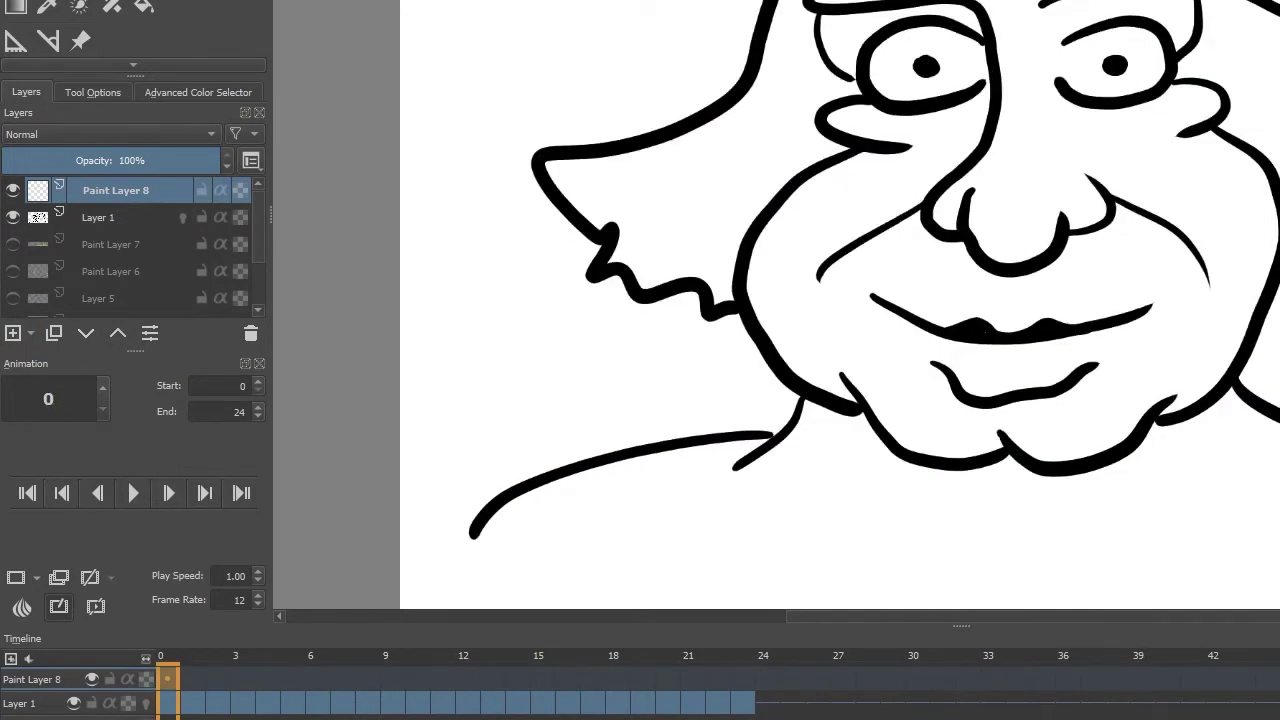
left_click(21, 600)
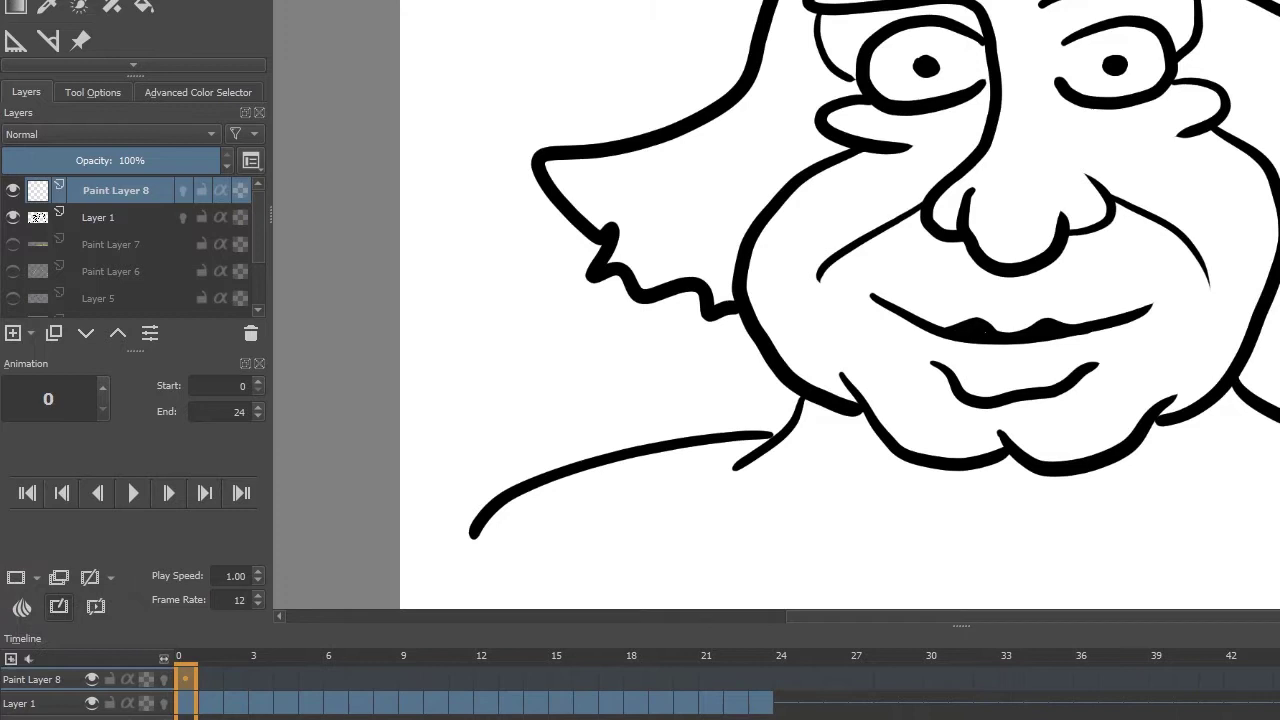
key("Right")
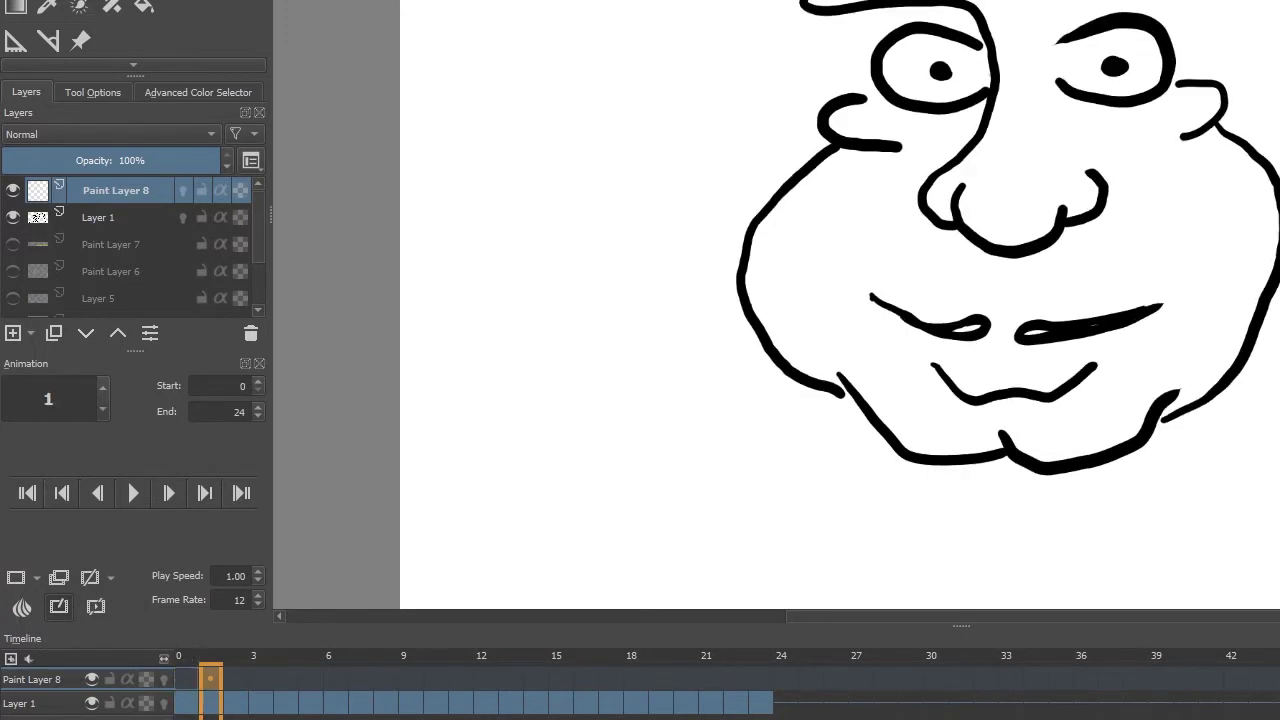
left_click(17, 580)
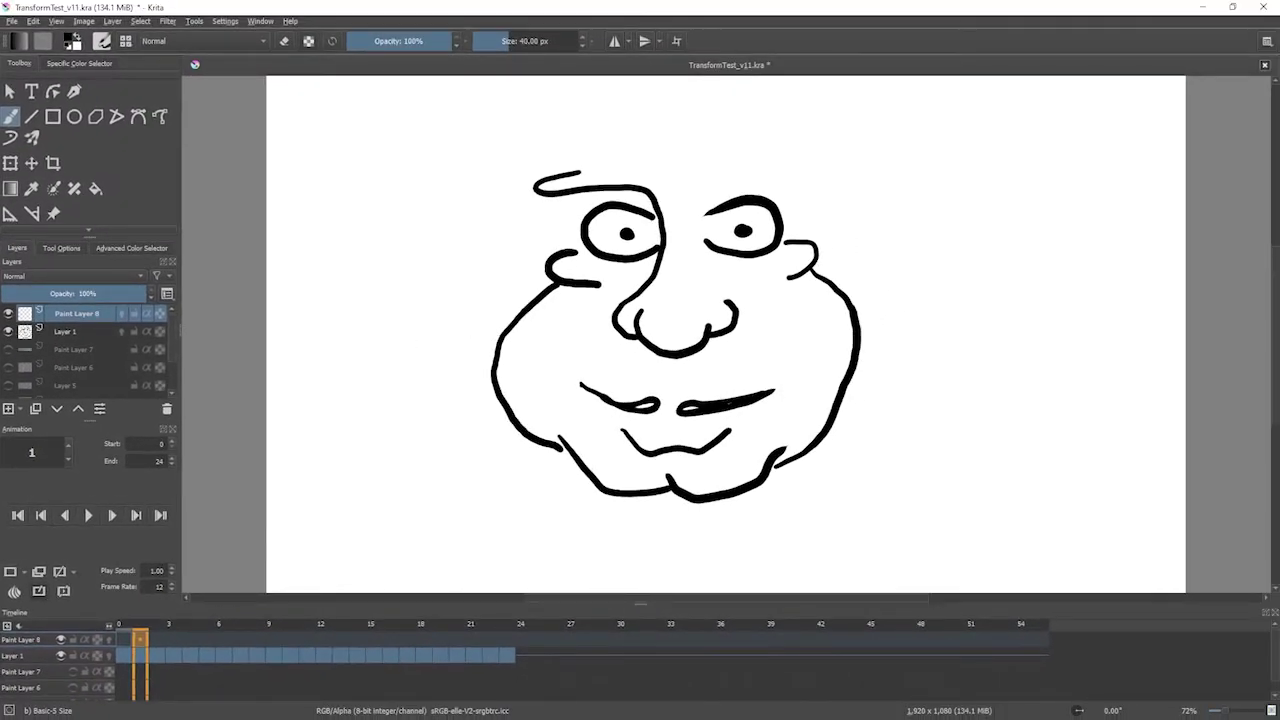
Trace the left side of the hair on frame 1 of Paint Layer 8 with Layer 1's onion skins on, turning them off when done.
left_click(121, 332)
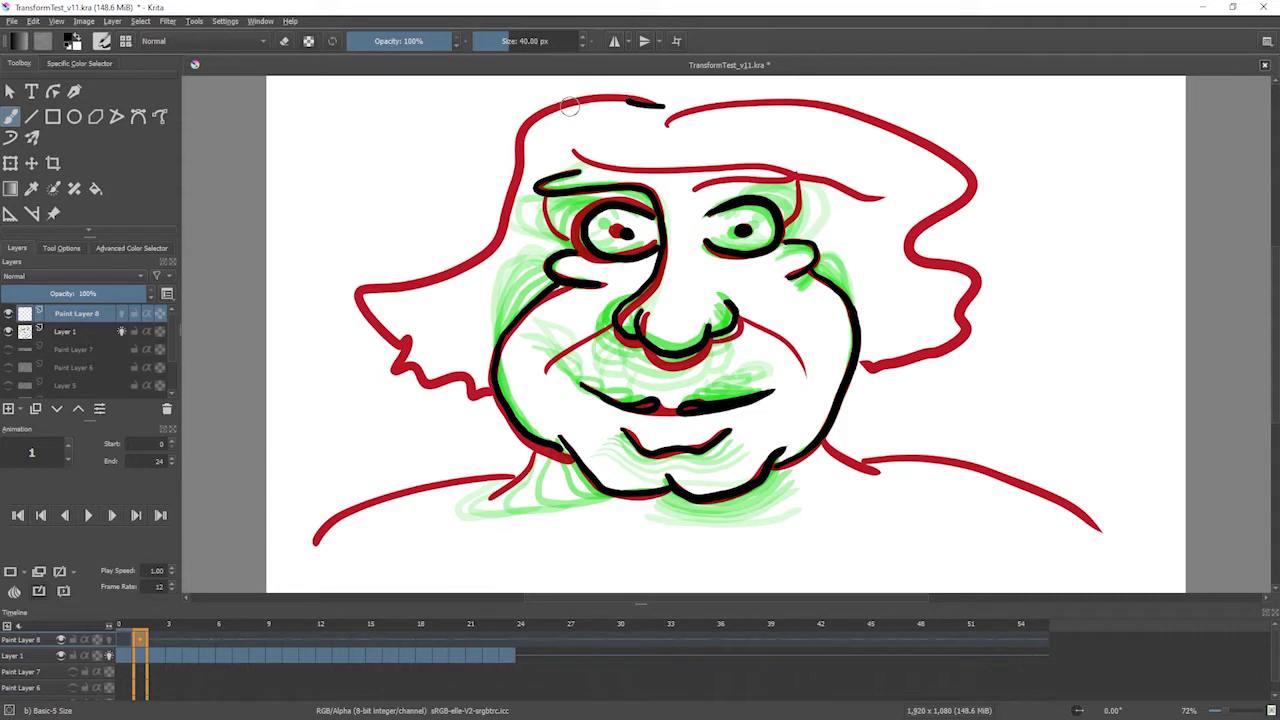
key("ctrl+z")
left_click_drag(616, 98, 569, 99)
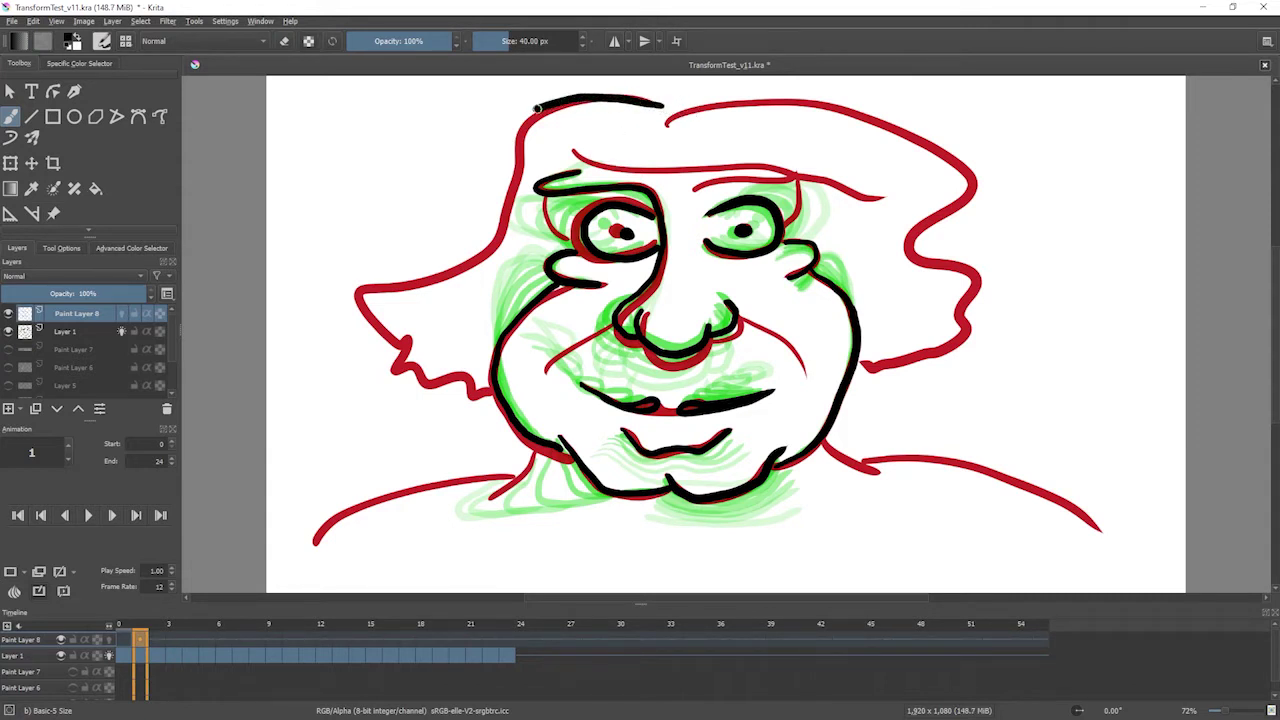
left_click_drag(519, 155, 470, 256)
key("ctrl+z")
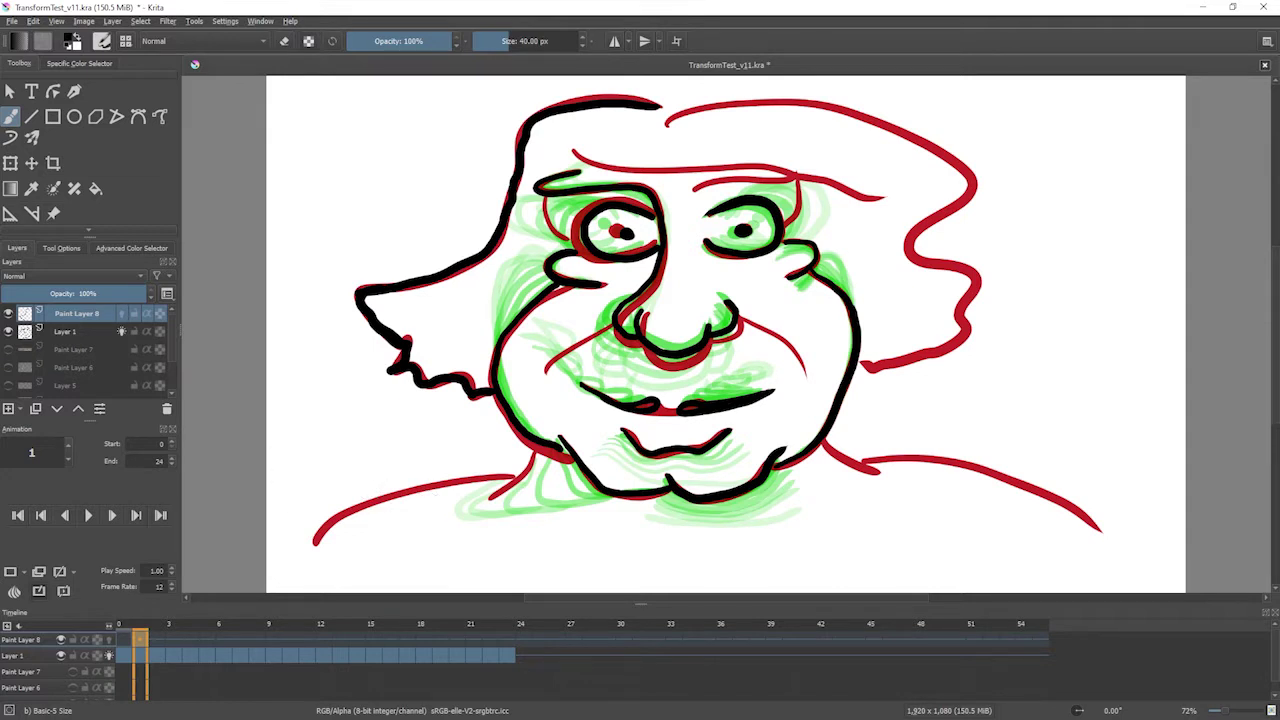
left_click(121, 334)
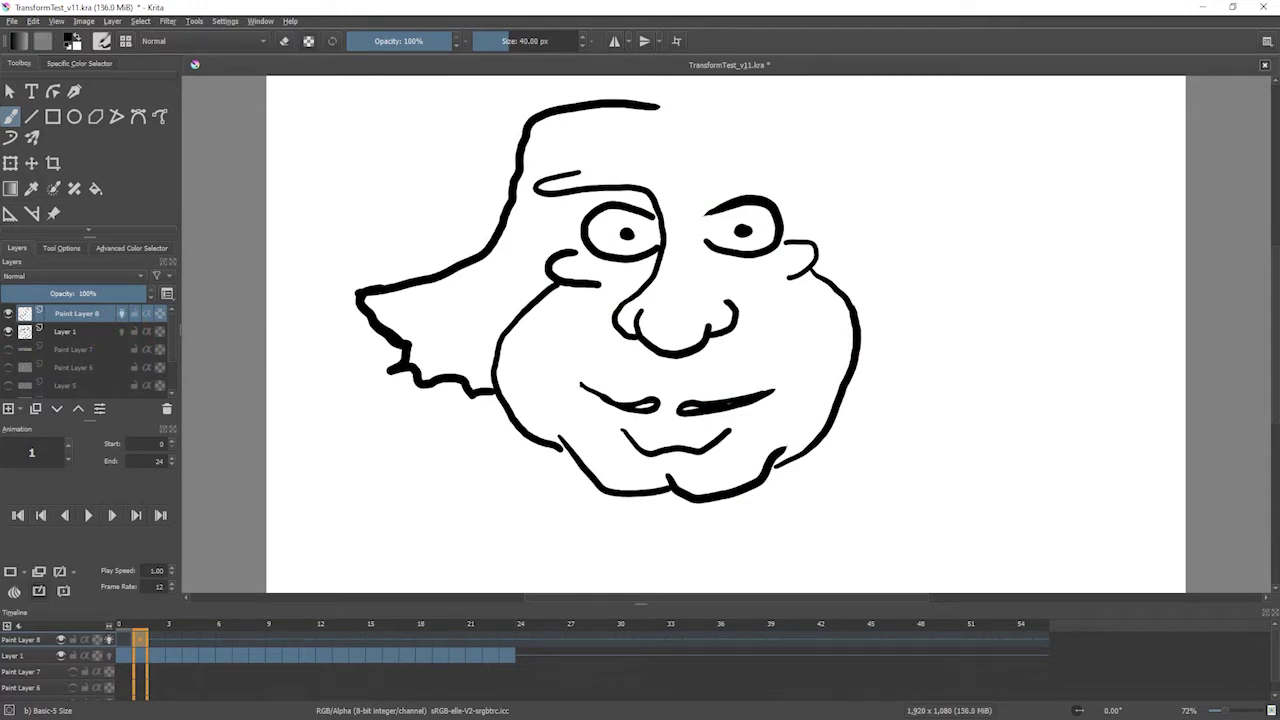
Create a blank frame at frame 22 on Paint Layer 8 and trace the cloud using Layer 1's onion skins, turning them off when done.
left_click(490, 639)
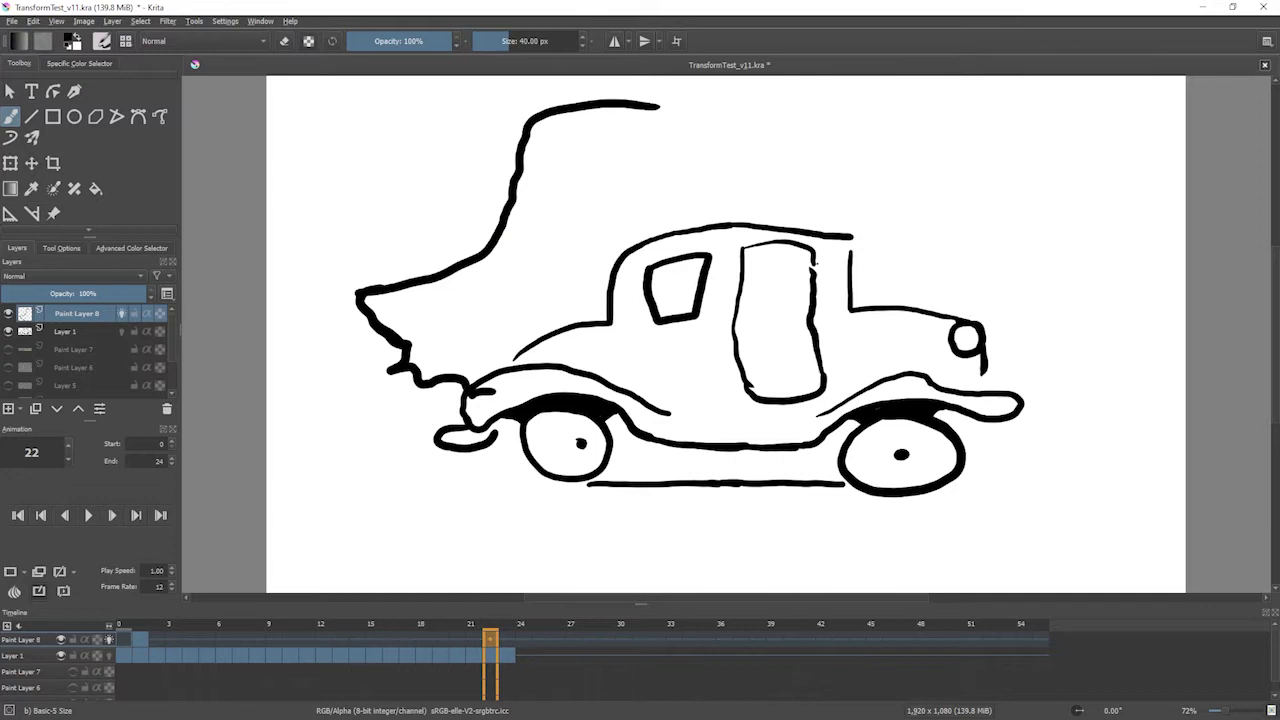
left_click(121, 331)
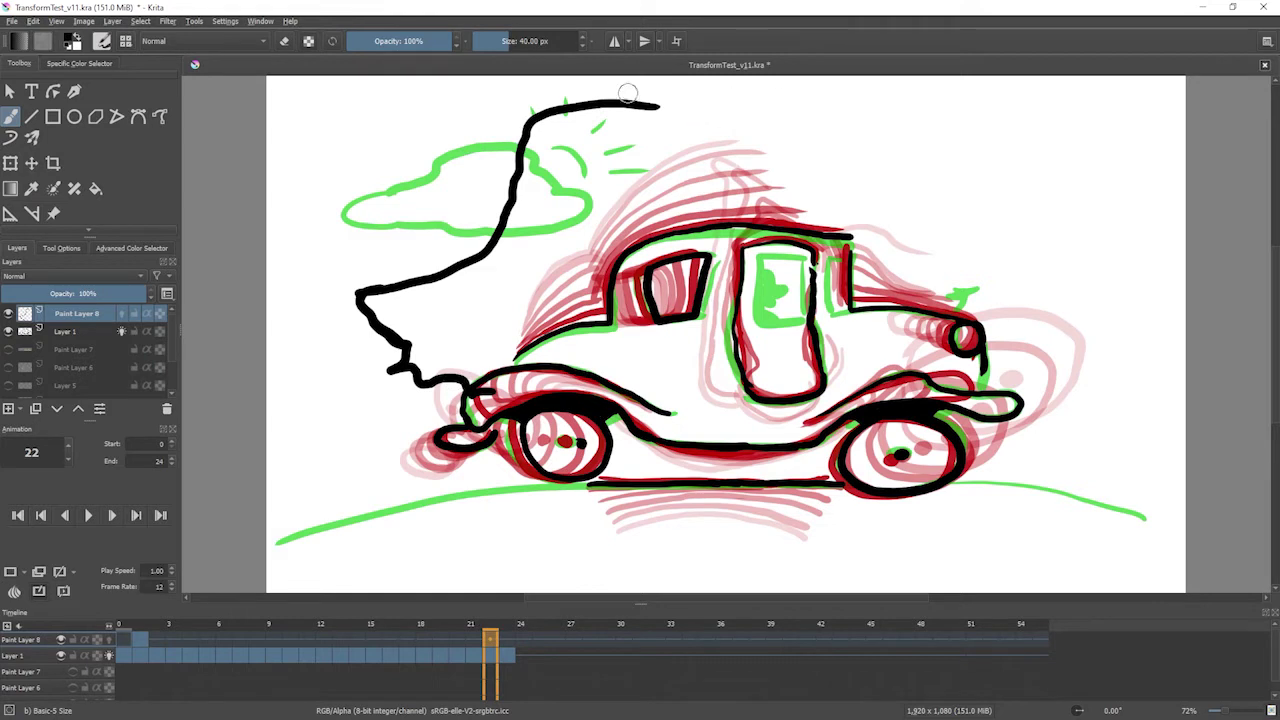
left_click(10, 571)
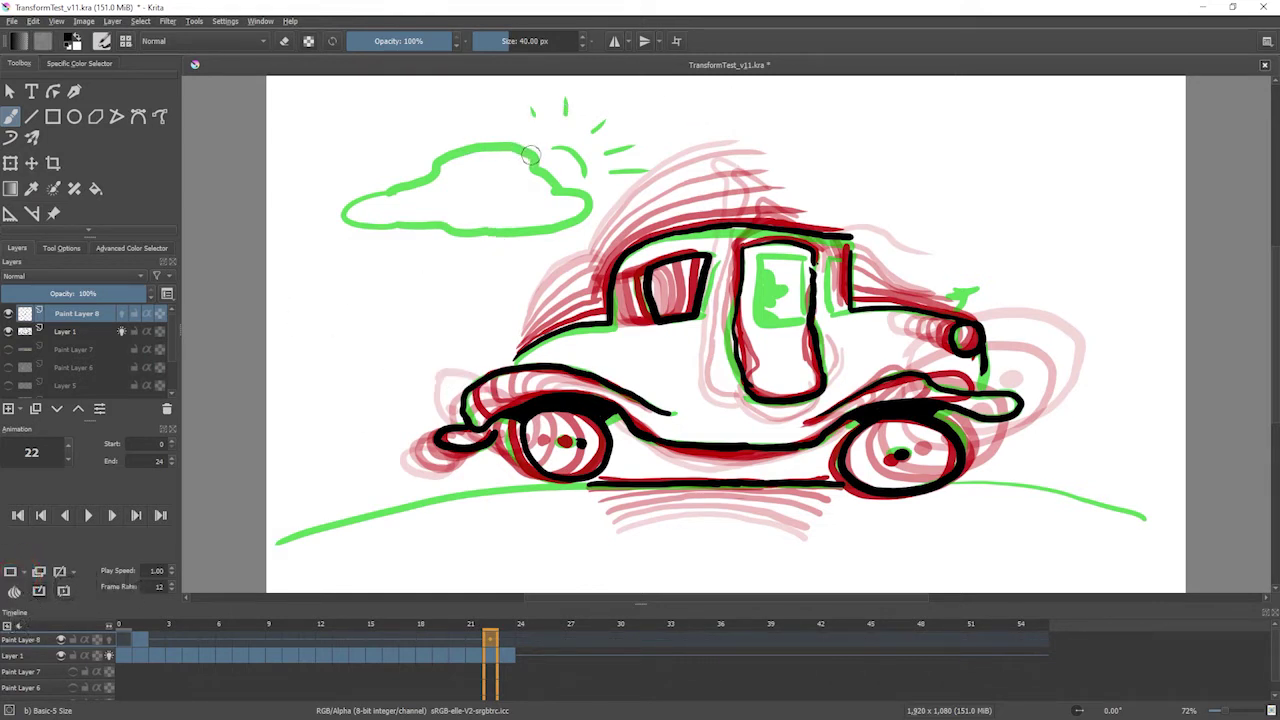
mouse_move(527, 152)
left_mouse_down()
mouse_move(478, 147)
mouse_move(343, 212)
mouse_move(480, 232)
mouse_move(580, 225)
mouse_move(580, 195)
mouse_move(548, 178)
mouse_move(561, 160)
mouse_move(543, 160)
left_mouse_up()
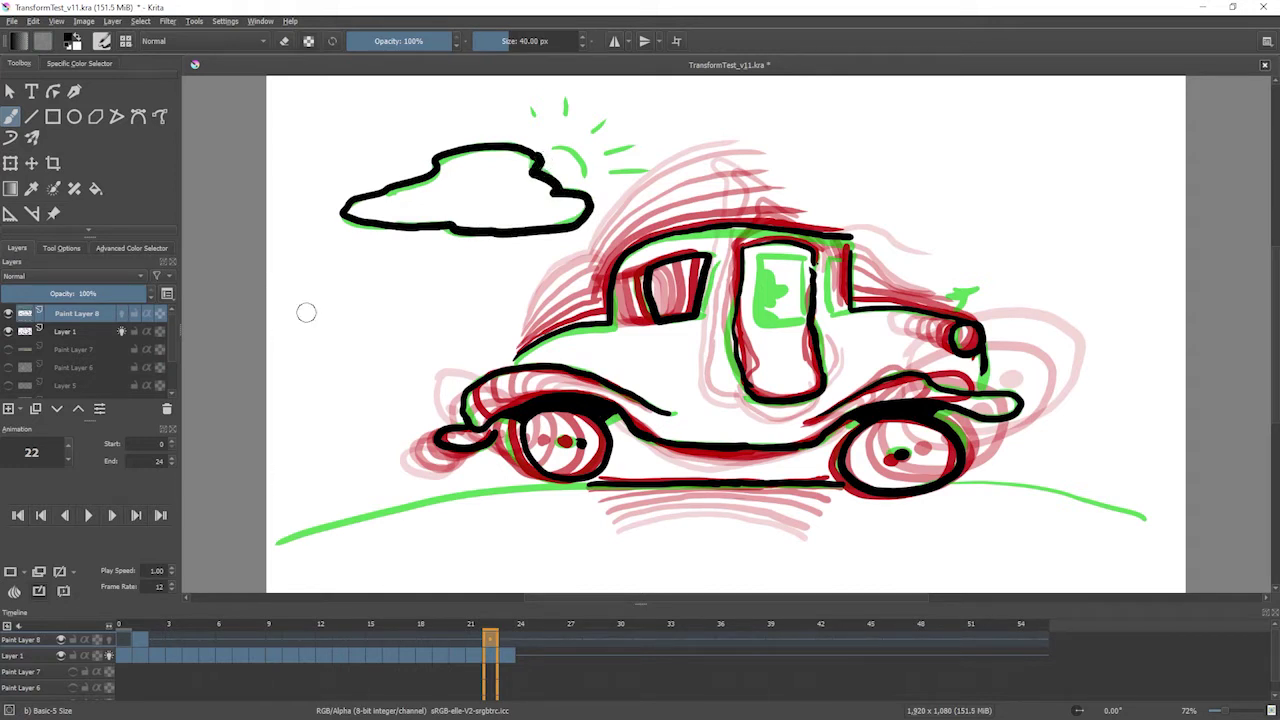
left_click(121, 331)
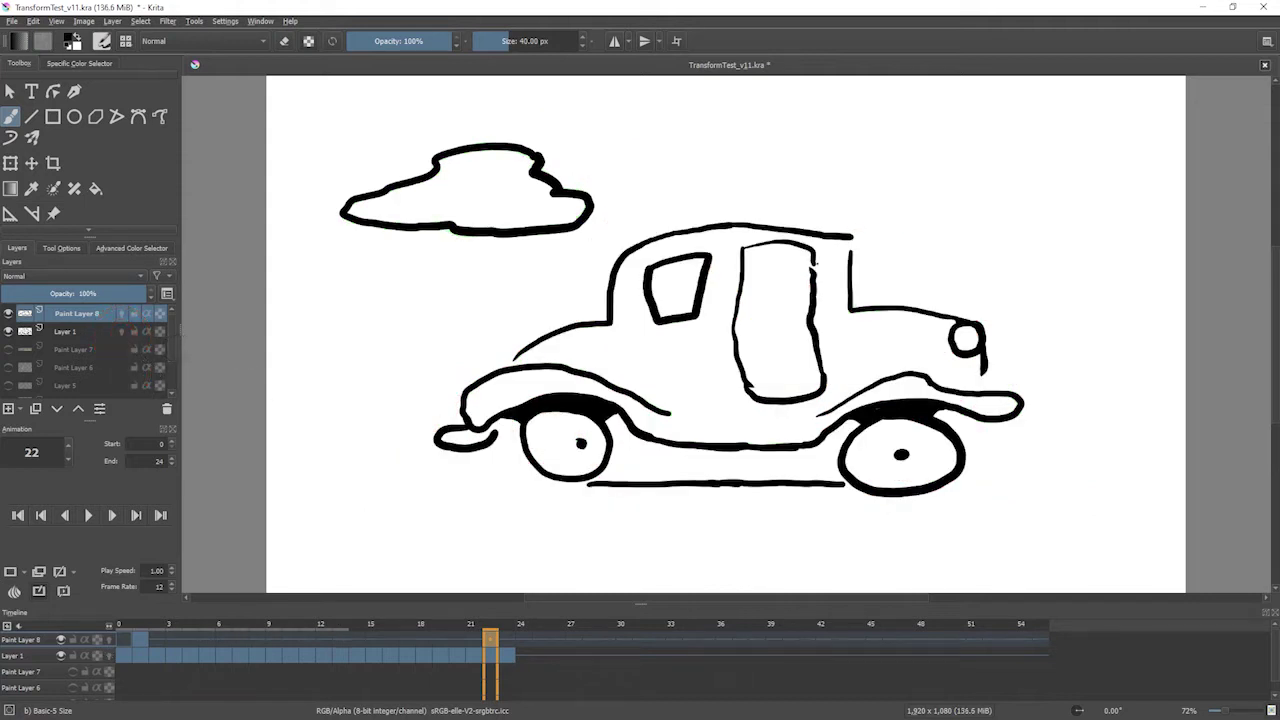
With Paint Layer 8's onion skins on, create a blank frame at frame 11 and draw a tilted oval shape above and beside the cloud.
left_click(121, 314)
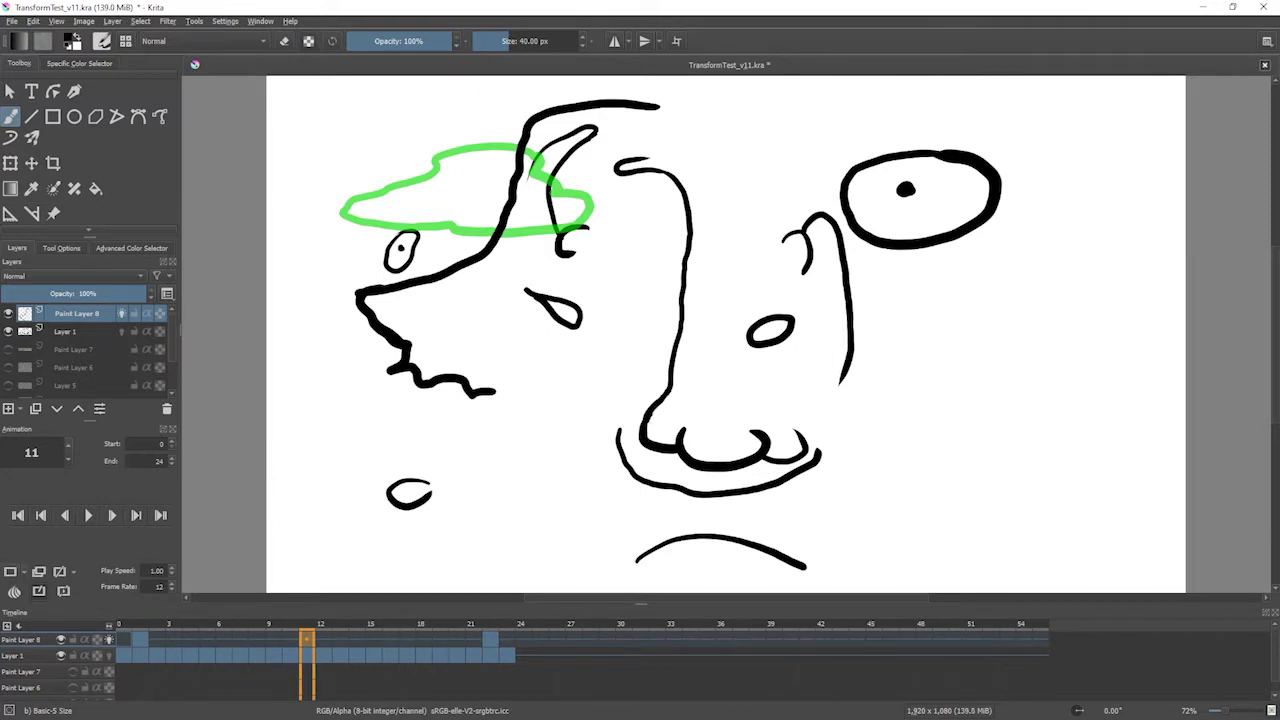
left_click(11, 571)
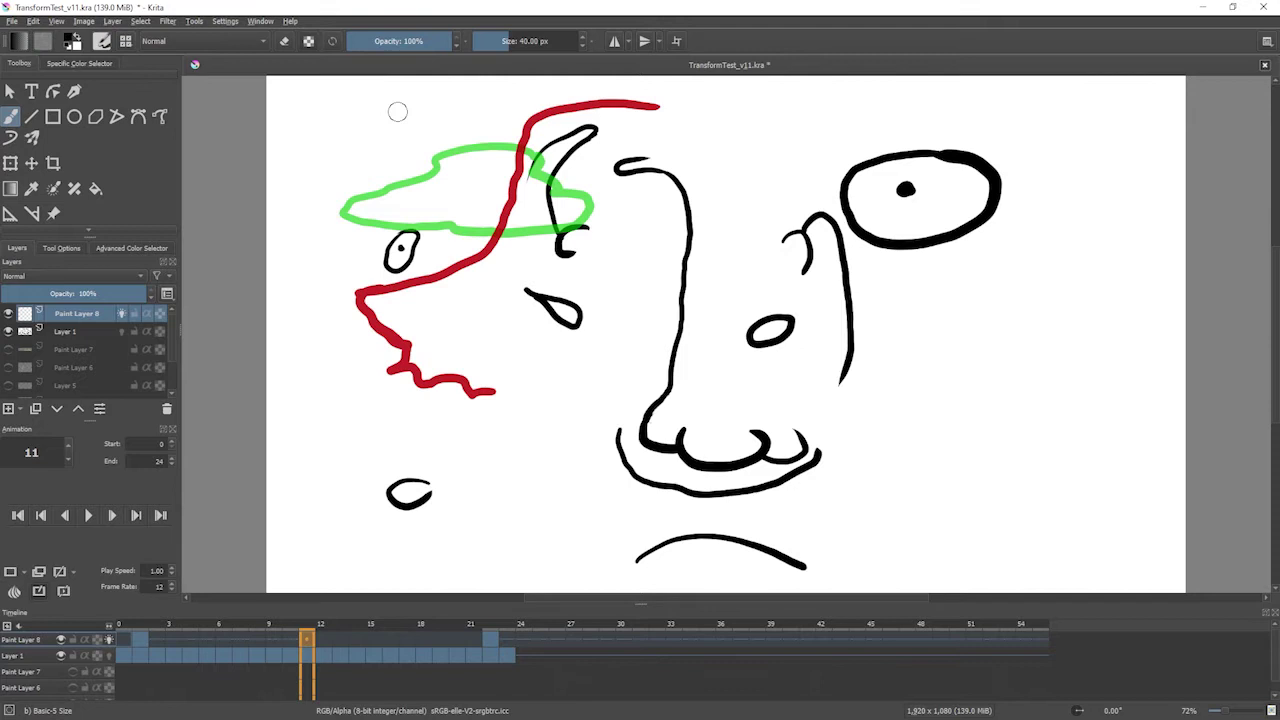
mouse_move(420, 101)
left_mouse_down()
mouse_move(378, 97)
mouse_move(321, 126)
mouse_move(294, 154)
mouse_move(284, 203)
mouse_move(340, 196)
mouse_move(358, 168)
mouse_move(438, 122)
mouse_move(415, 99)
mouse_move(352, 113)
mouse_move(283, 175)
mouse_move(337, 194)
mouse_move(416, 113)
left_mouse_up()
key("ctrl+z")
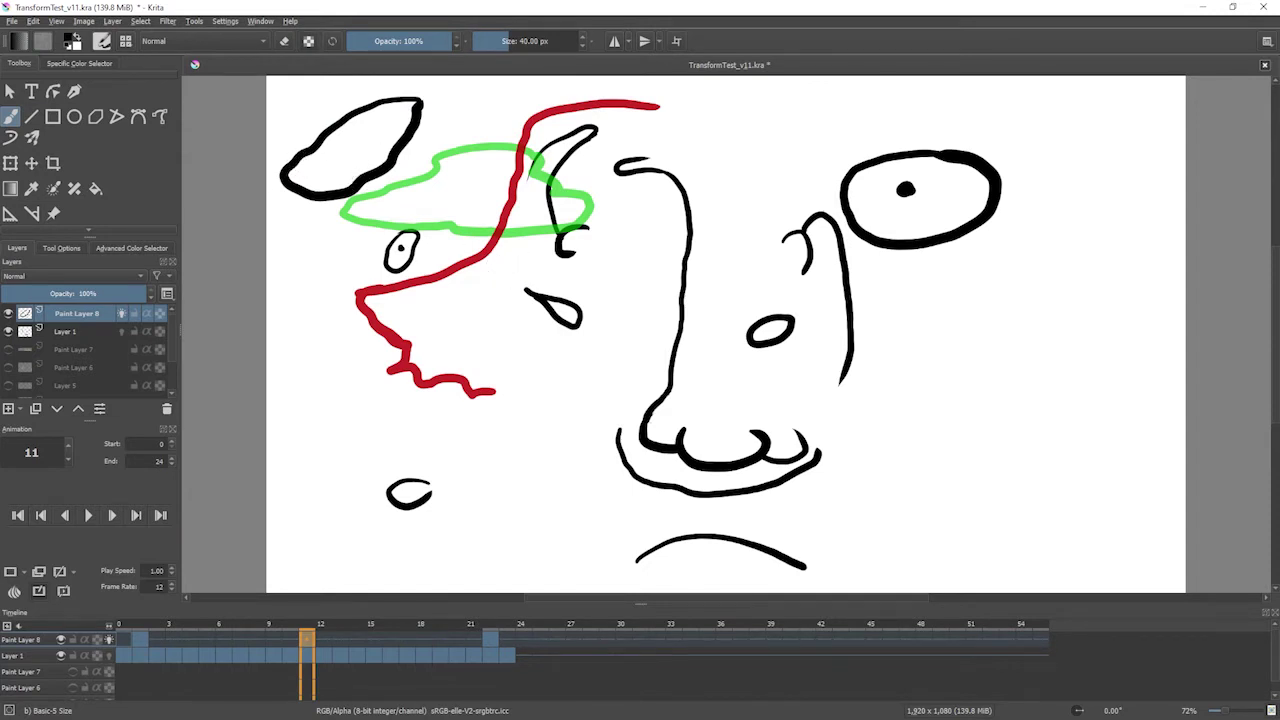
Create a blank frame at frame 6 on Paint Layer 8 and draw an in-between outline from the hair to the oval.
left_click(223, 639)
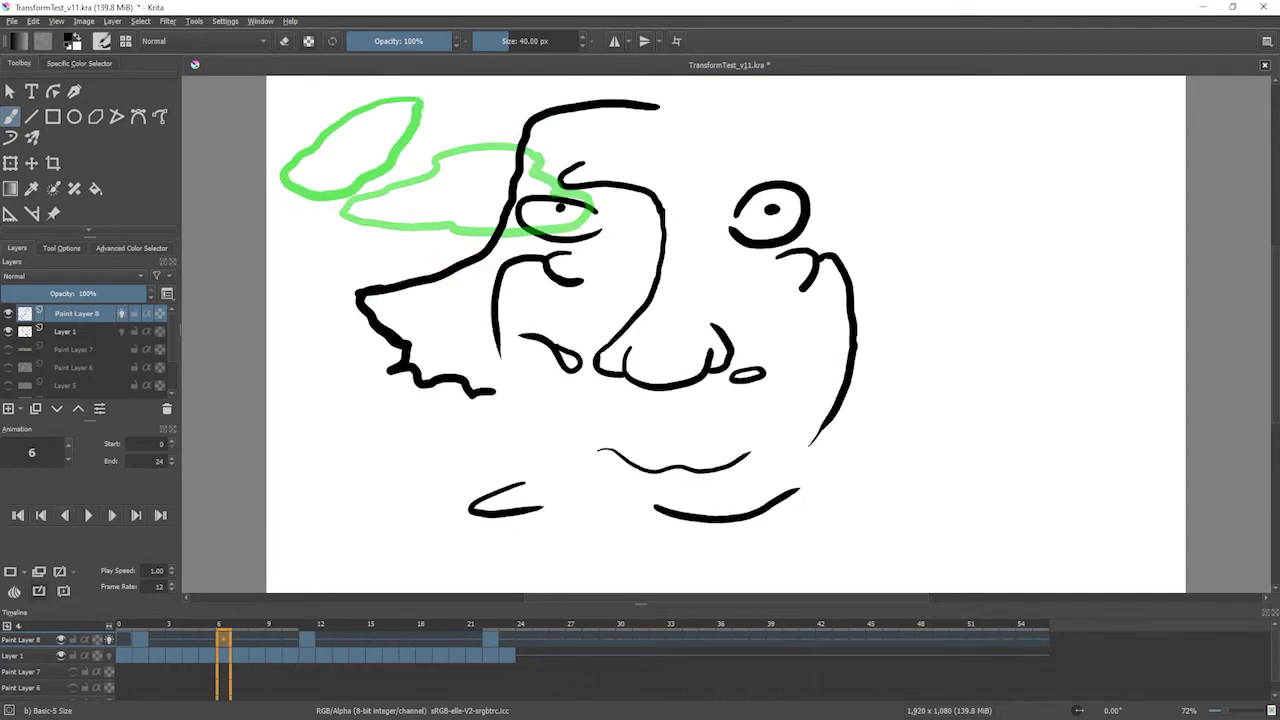
left_click(10, 572)
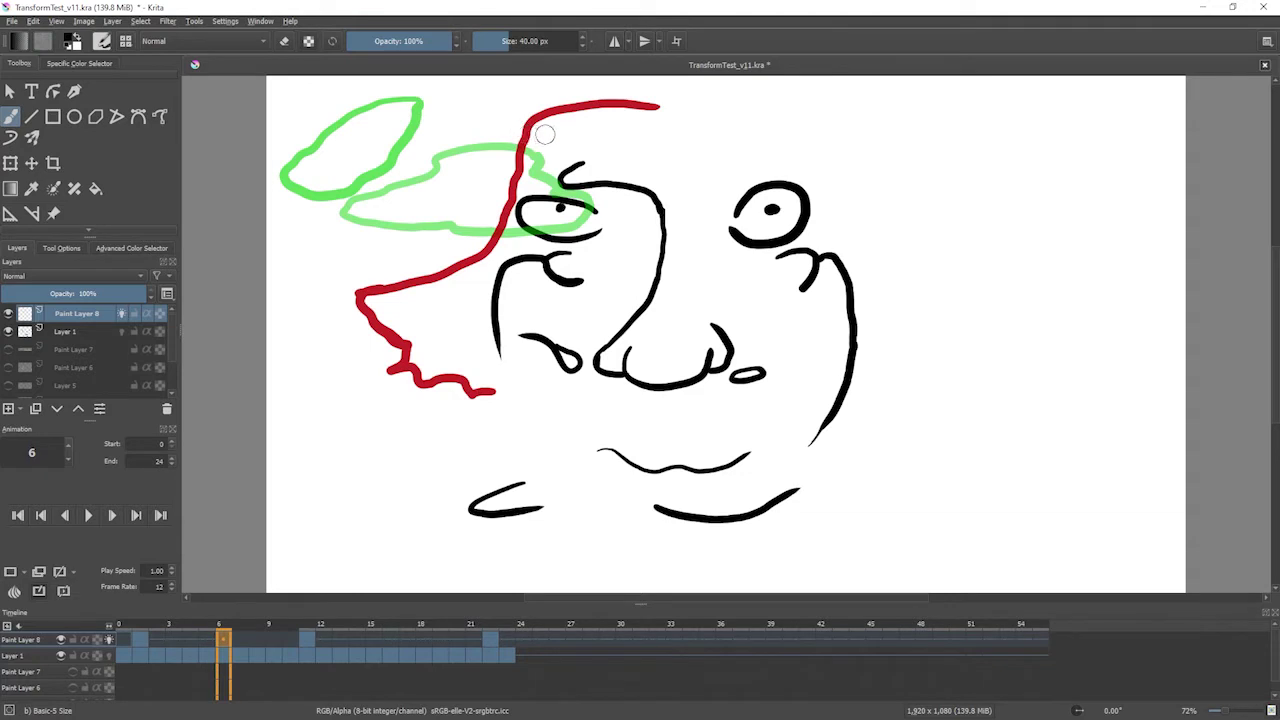
mouse_move(540, 131)
left_mouse_down()
mouse_move(500, 108)
mouse_move(472, 118)
left_mouse_up()
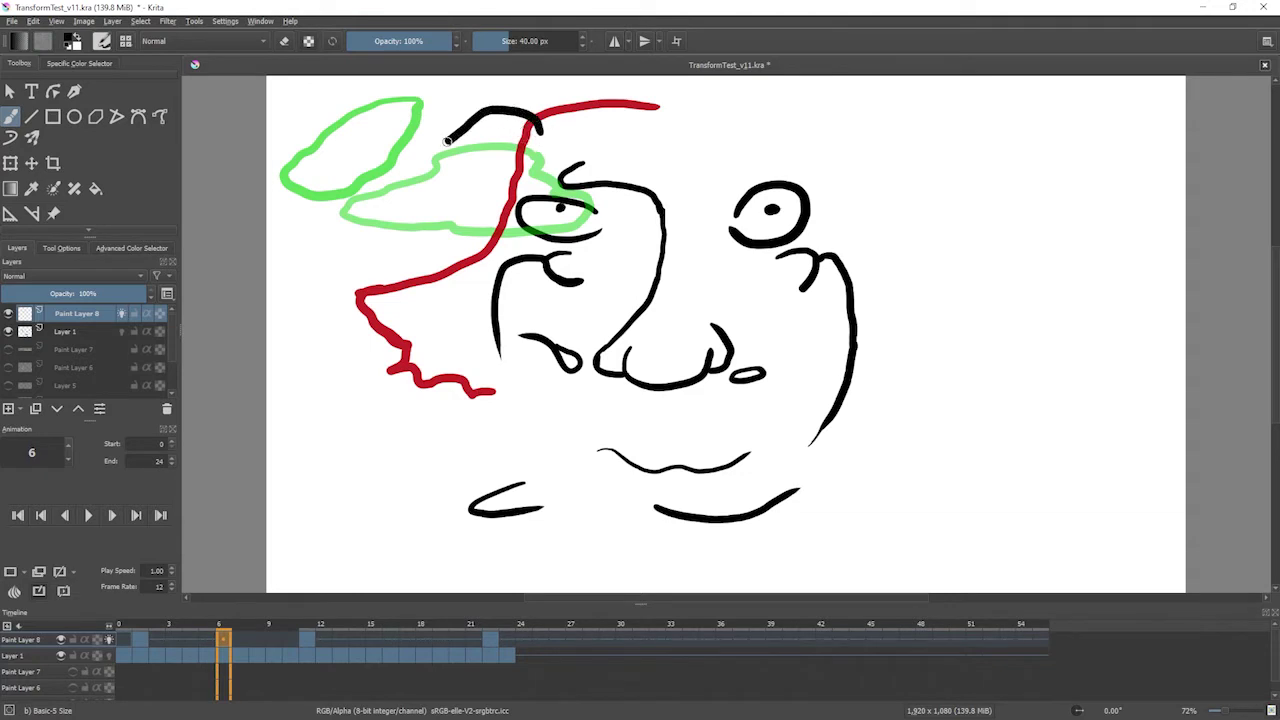
mouse_move(419, 171)
left_mouse_down()
mouse_move(300, 241)
mouse_move(370, 315)
mouse_move(417, 316)
mouse_move(447, 268)
left_mouse_up()
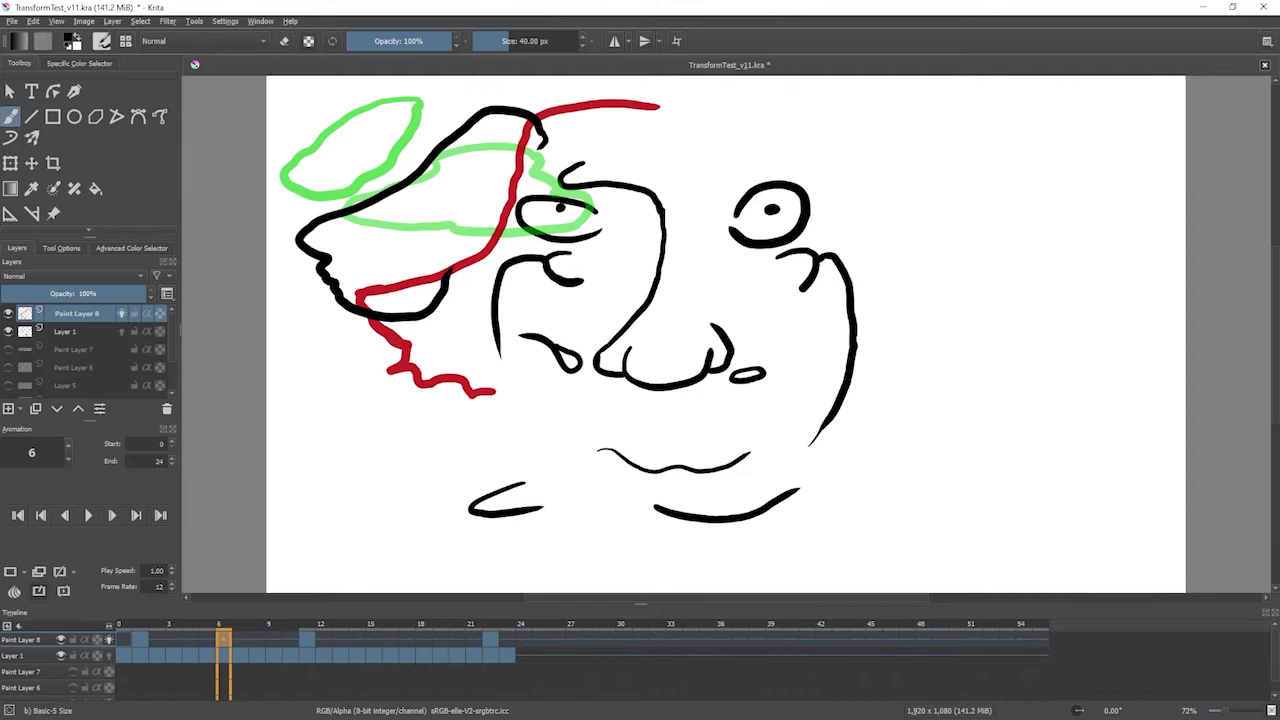
Create a blank frame at frame 4 on Paint Layer 8 and draw an in-between outline between the frame 1 hair and frame 6 shape.
key("Left")
key("Left")
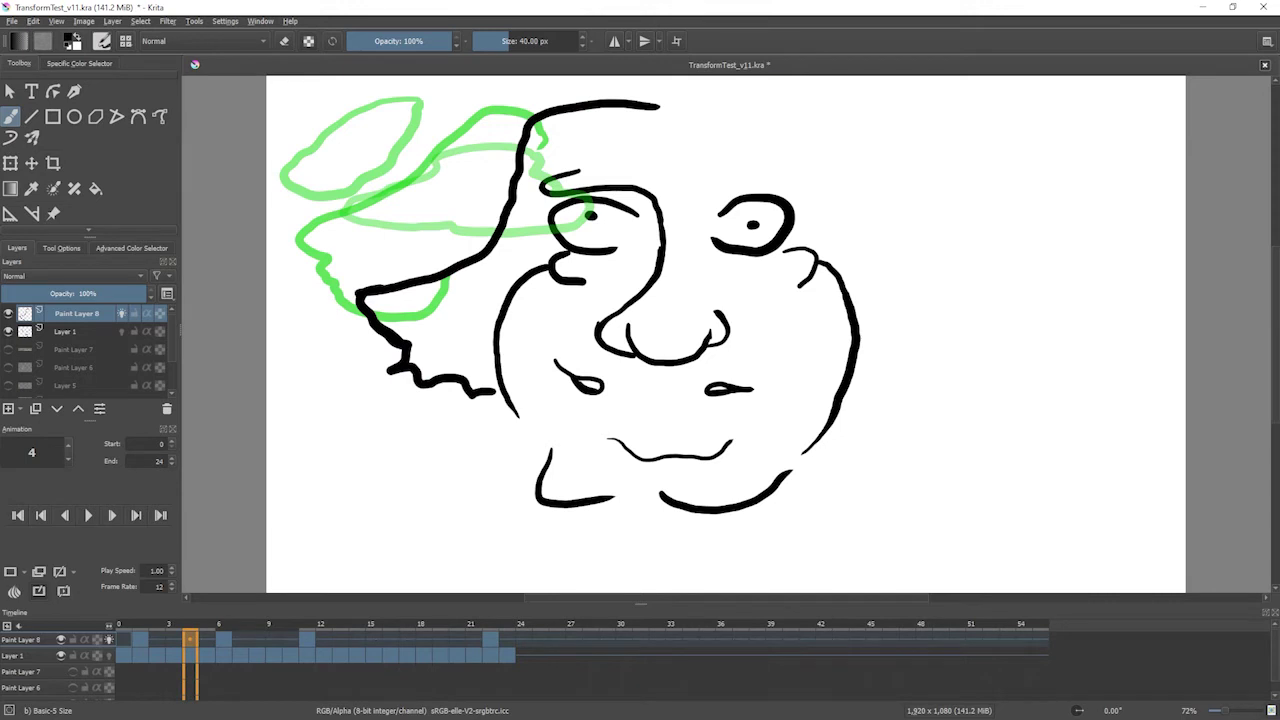
left_click(10, 571)
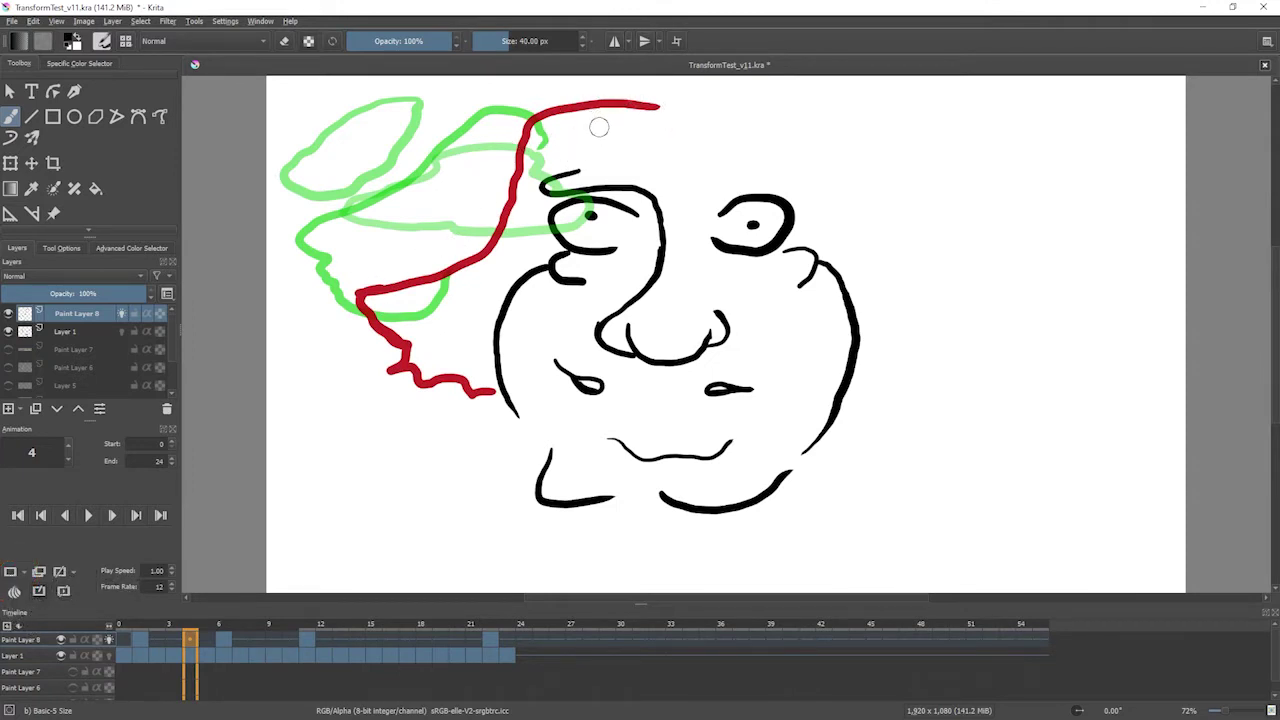
mouse_move(571, 112)
left_mouse_down()
mouse_move(509, 113)
mouse_move(461, 181)
mouse_move(327, 262)
mouse_move(403, 346)
left_mouse_up()
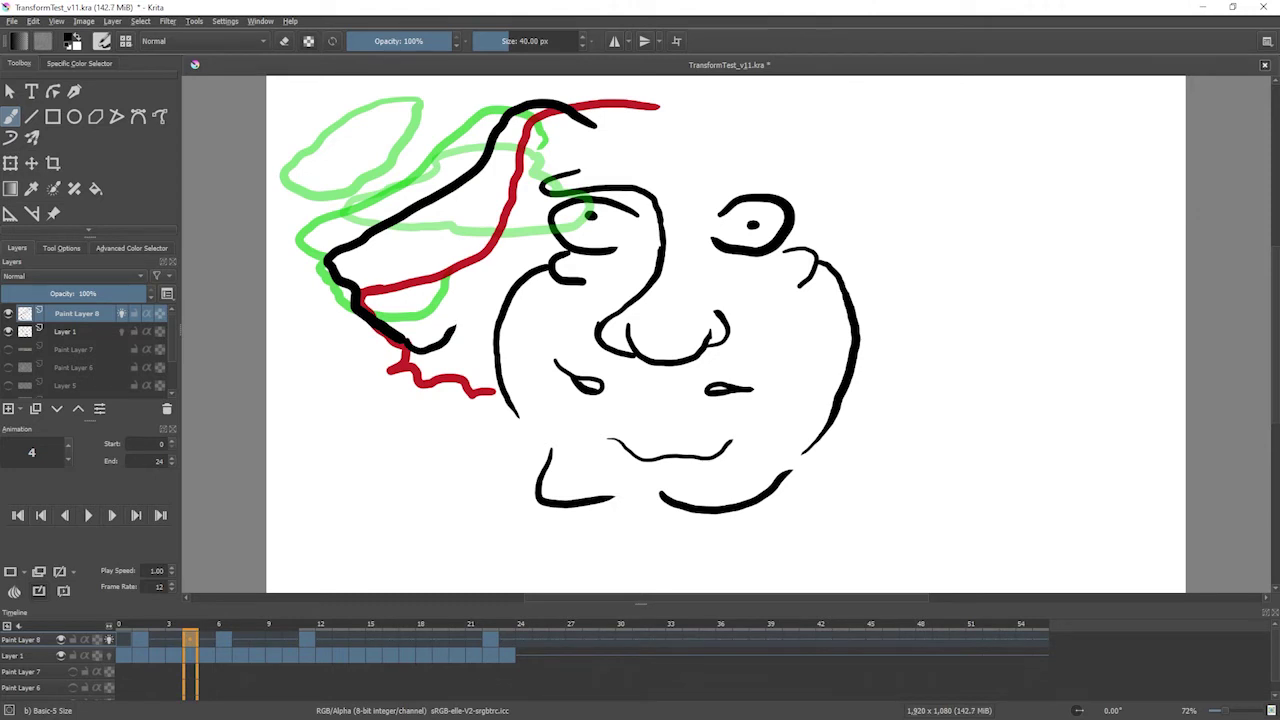
Create a blank frame at frame 5 on Paint Layer 8 and draw the outline midway between frames 4 and 6, redoing unsatisfactory strokes.
key("Right")
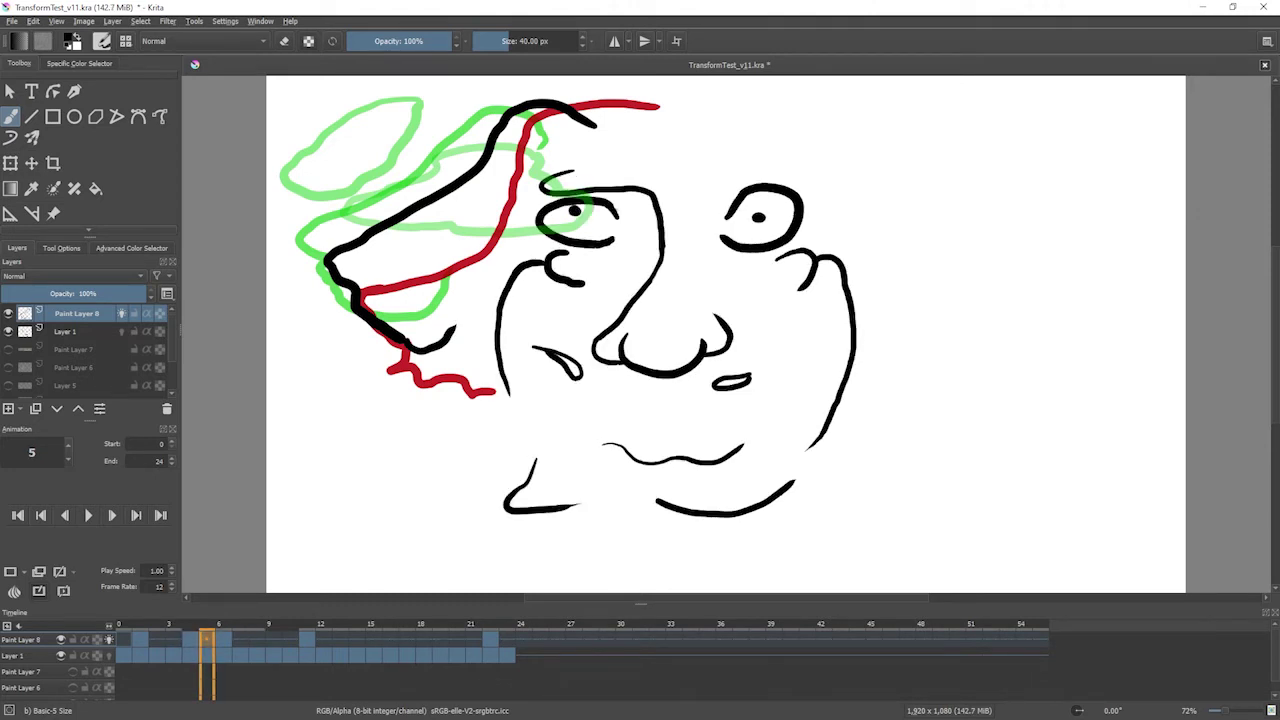
left_click(11, 572)
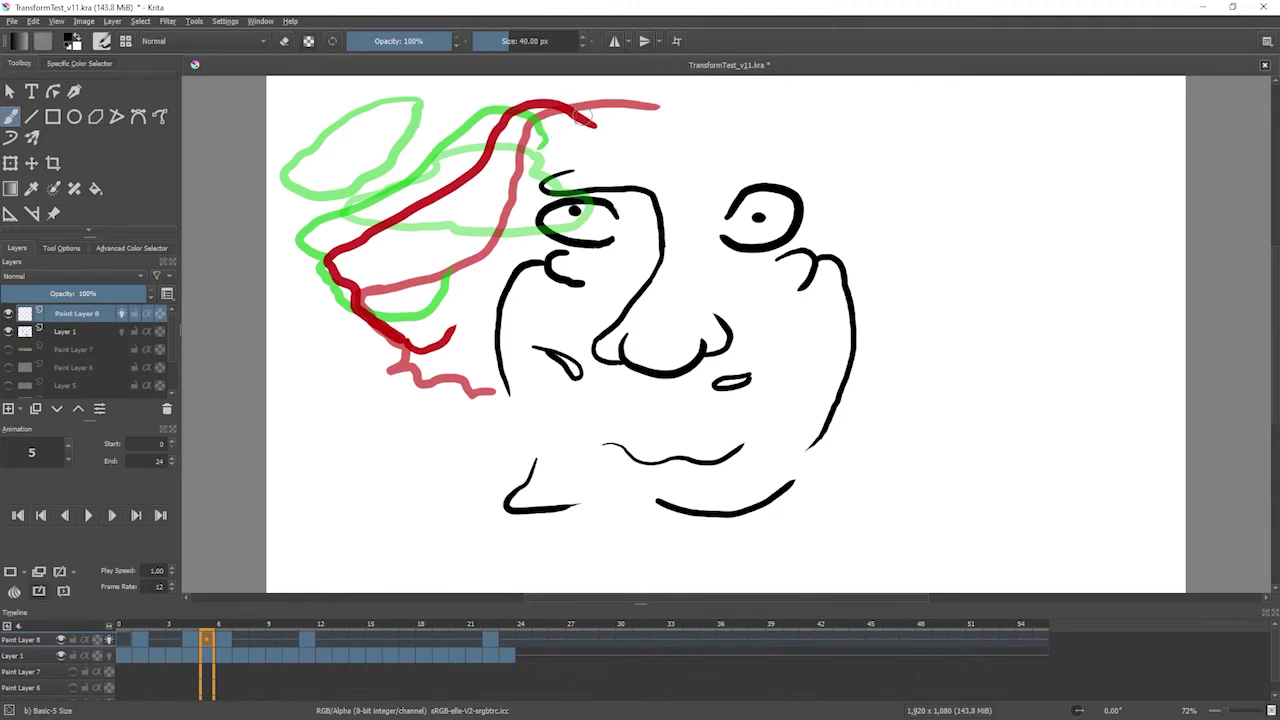
mouse_move(566, 140)
left_mouse_down()
mouse_move(534, 109)
mouse_move(505, 113)
mouse_move(397, 201)
left_mouse_up()
key("ctrl+z")
mouse_move(562, 133)
left_mouse_down()
mouse_move(531, 113)
mouse_move(486, 122)
mouse_move(396, 194)
left_mouse_up()
key("ctrl+z")
mouse_move(560, 133)
left_mouse_down()
mouse_move(462, 152)
mouse_move(350, 225)
mouse_move(345, 285)
mouse_move(398, 330)
mouse_move(440, 334)
mouse_move(458, 300)
left_mouse_up()
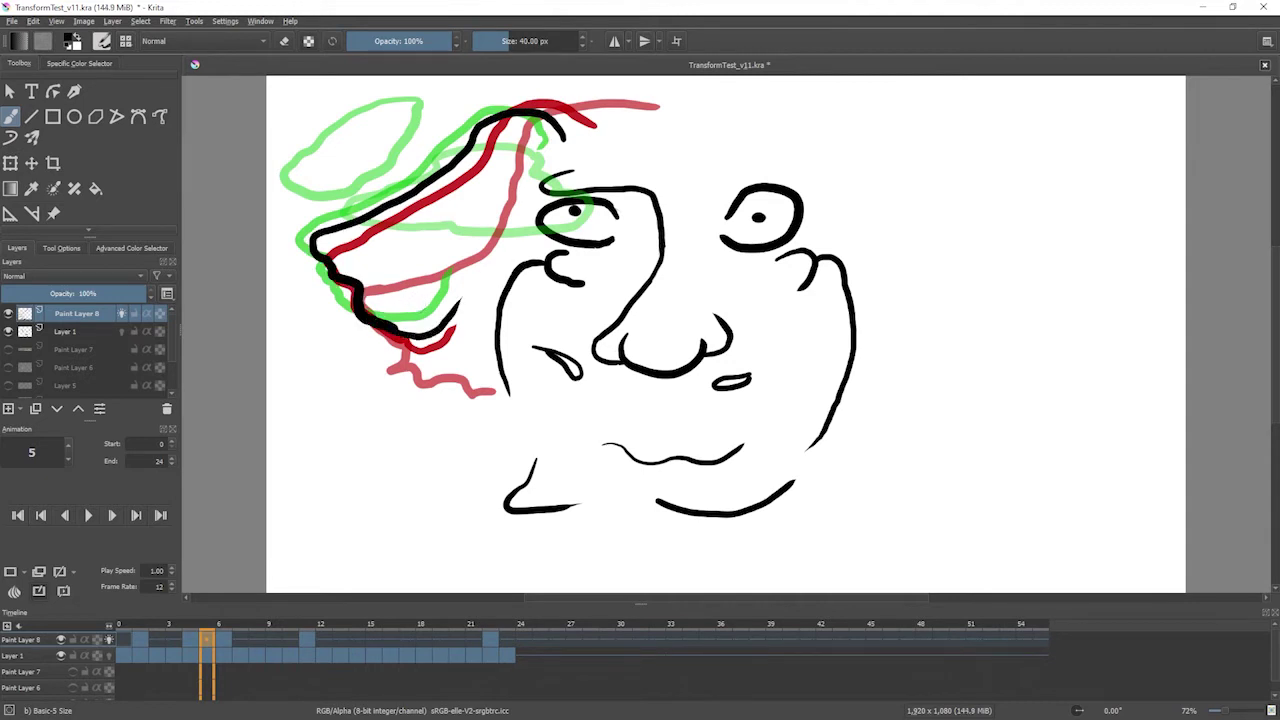
Create a blank frame at frame 3 on Paint Layer 8 and draw a hair outline between the frame 1 and frame 4 shapes.
key("Left")
key("Left")
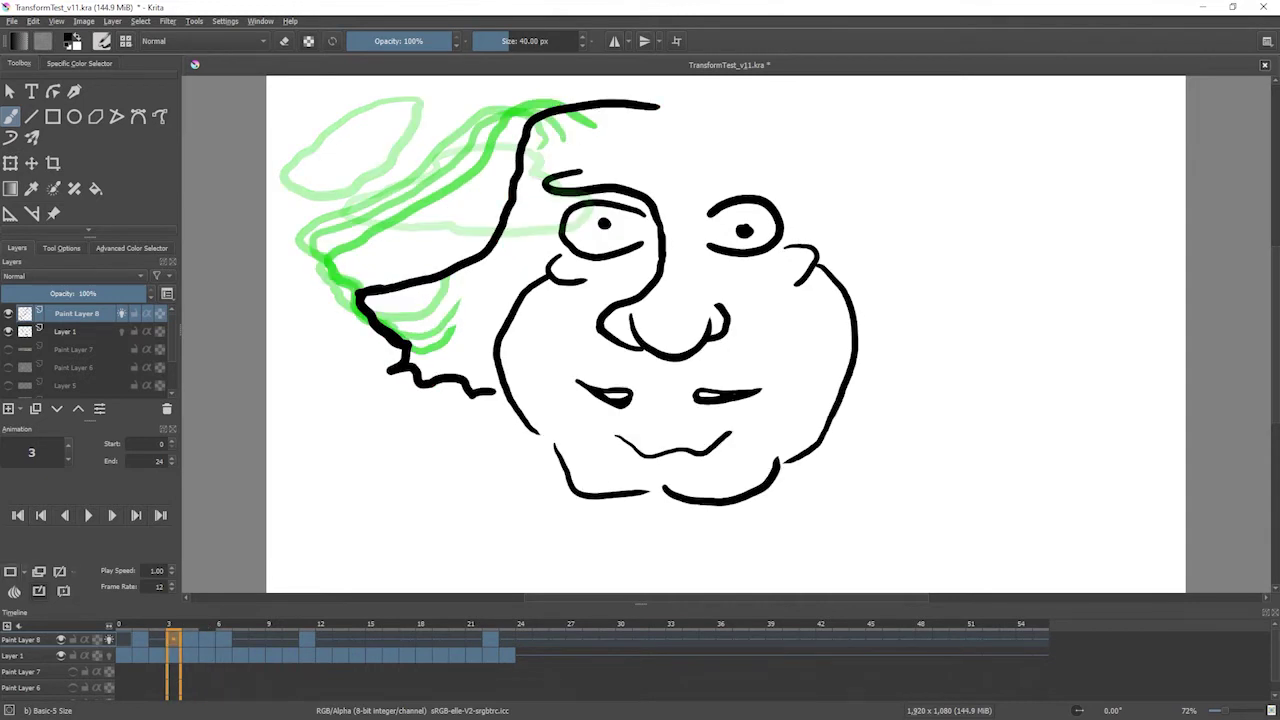
key("Delete")
mouse_move(482, 366)
left_mouse_down()
mouse_move(414, 362)
mouse_move(370, 332)
mouse_move(348, 288)
mouse_move(468, 216)
mouse_move(504, 172)
mouse_move(512, 132)
mouse_move(558, 108)
mouse_move(636, 114)
left_mouse_up()
Create a blank frame at frame 2 on Paint Layer 8, draw the hair in-between close to frame 1's outline, and play back the animation.
key("Left")
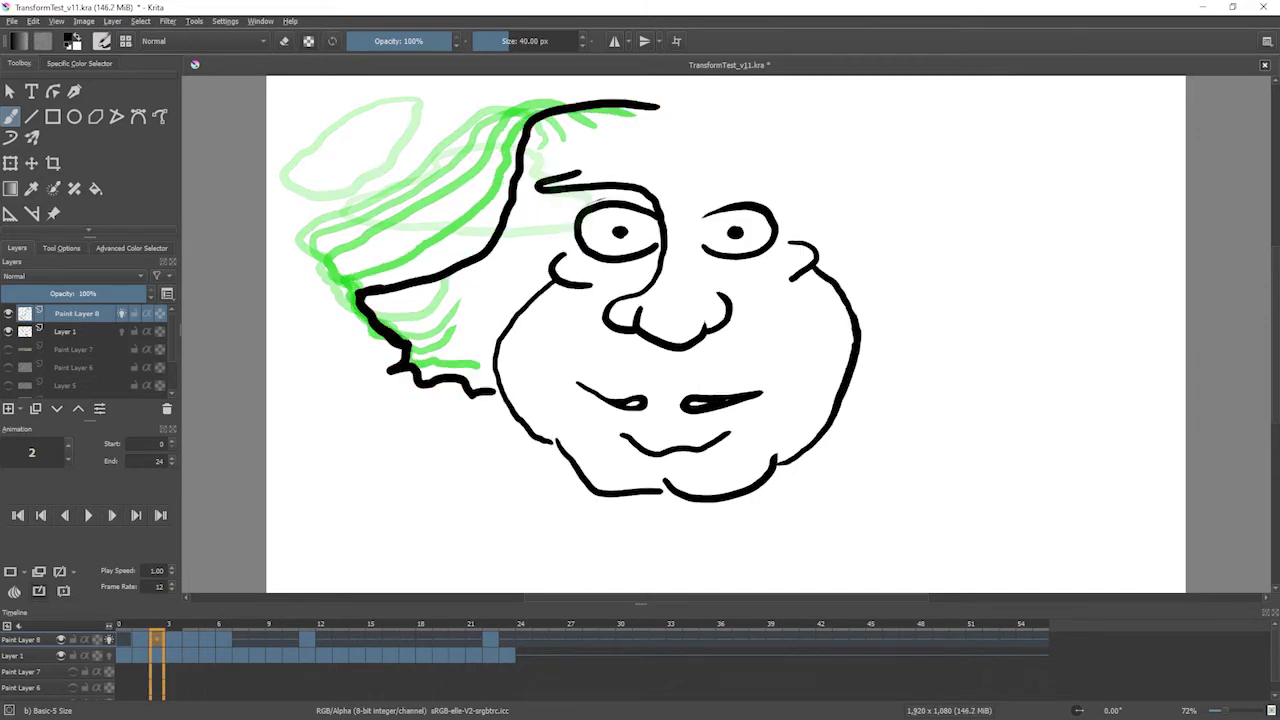
left_click(14, 591)
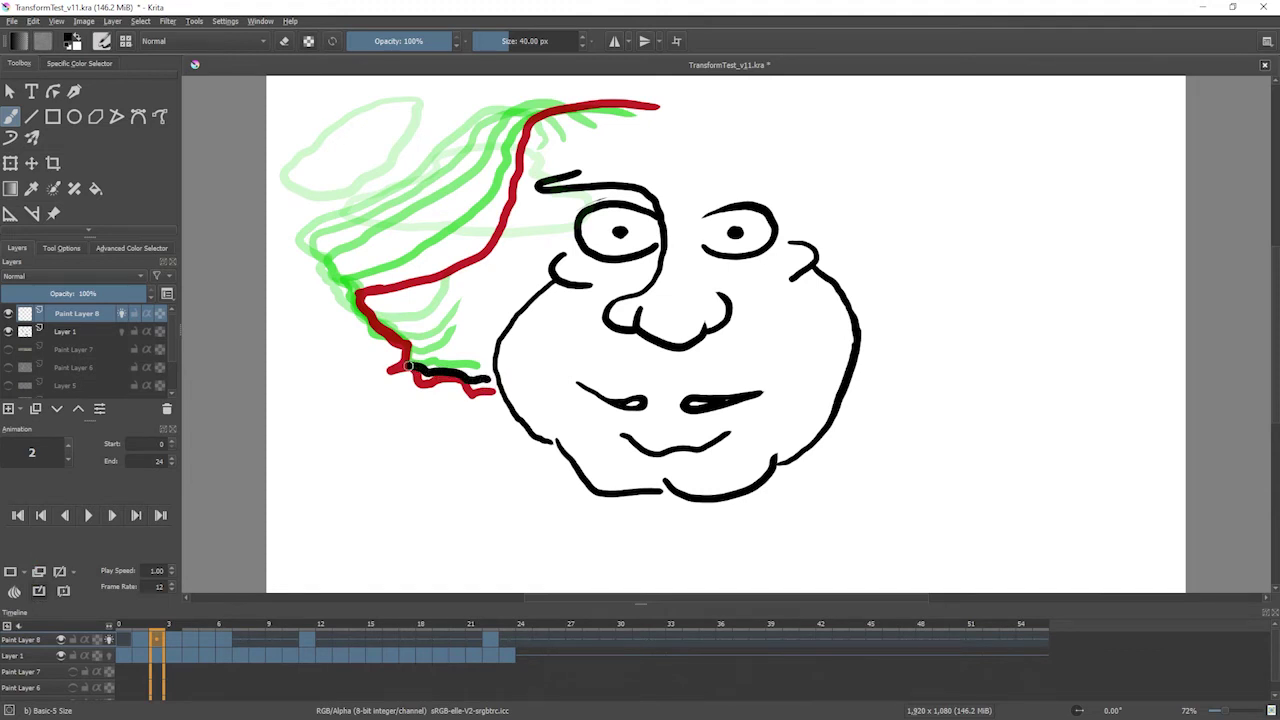
mouse_move(407, 352)
left_mouse_down()
mouse_move(356, 301)
mouse_move(414, 272)
left_mouse_up()
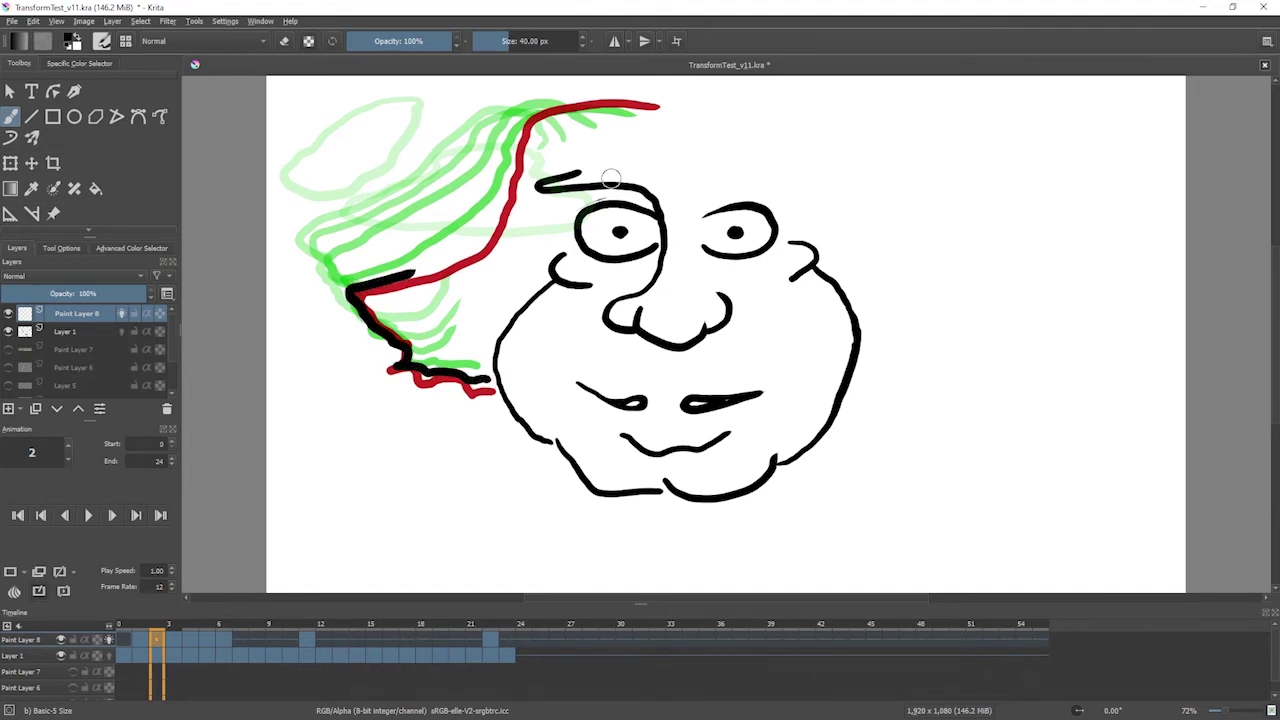
left_click_drag(658, 113, 547, 109)
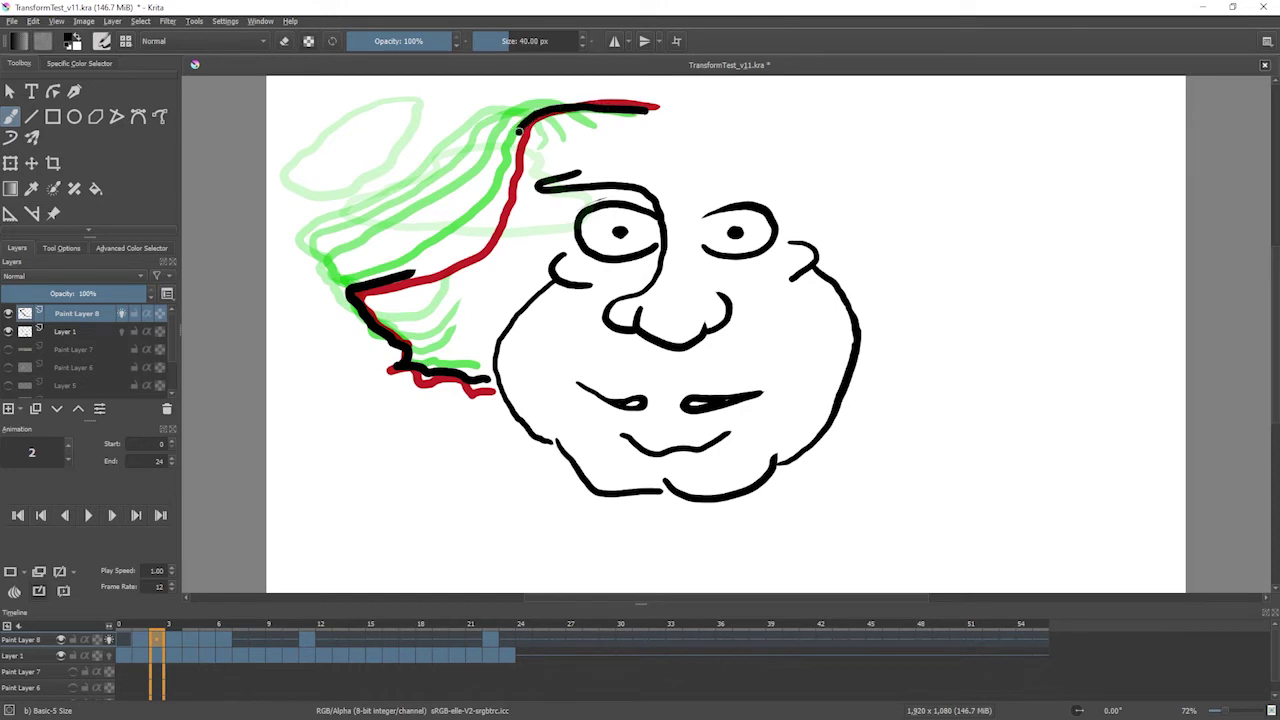
mouse_move(509, 168)
left_mouse_down()
mouse_move(488, 222)
mouse_move(442, 258)
mouse_move(398, 265)
left_mouse_up()
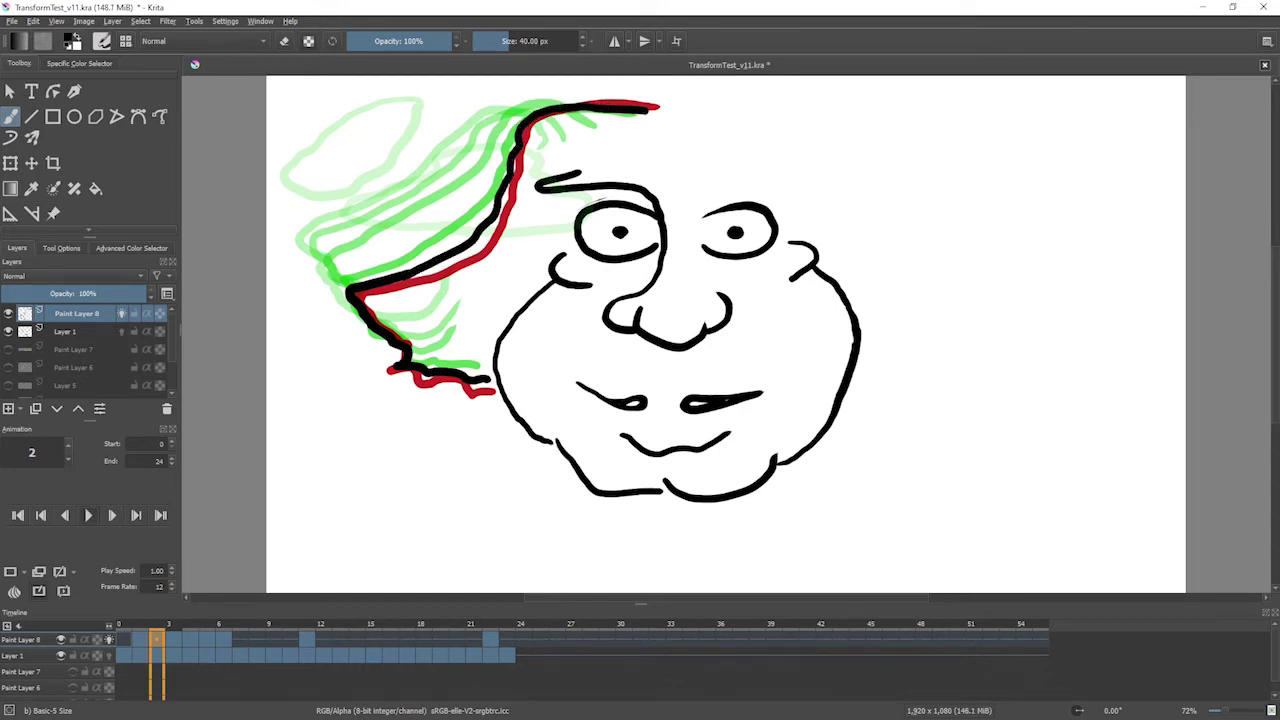
key("space")
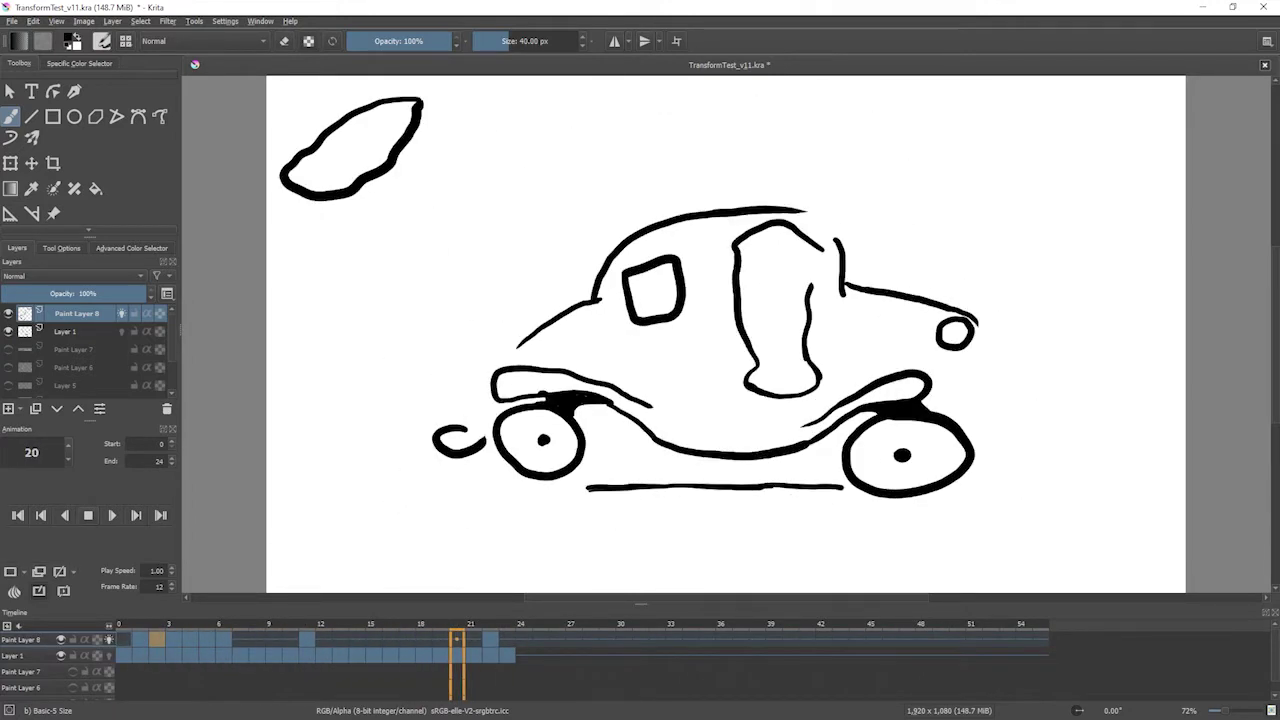
key("Escape")
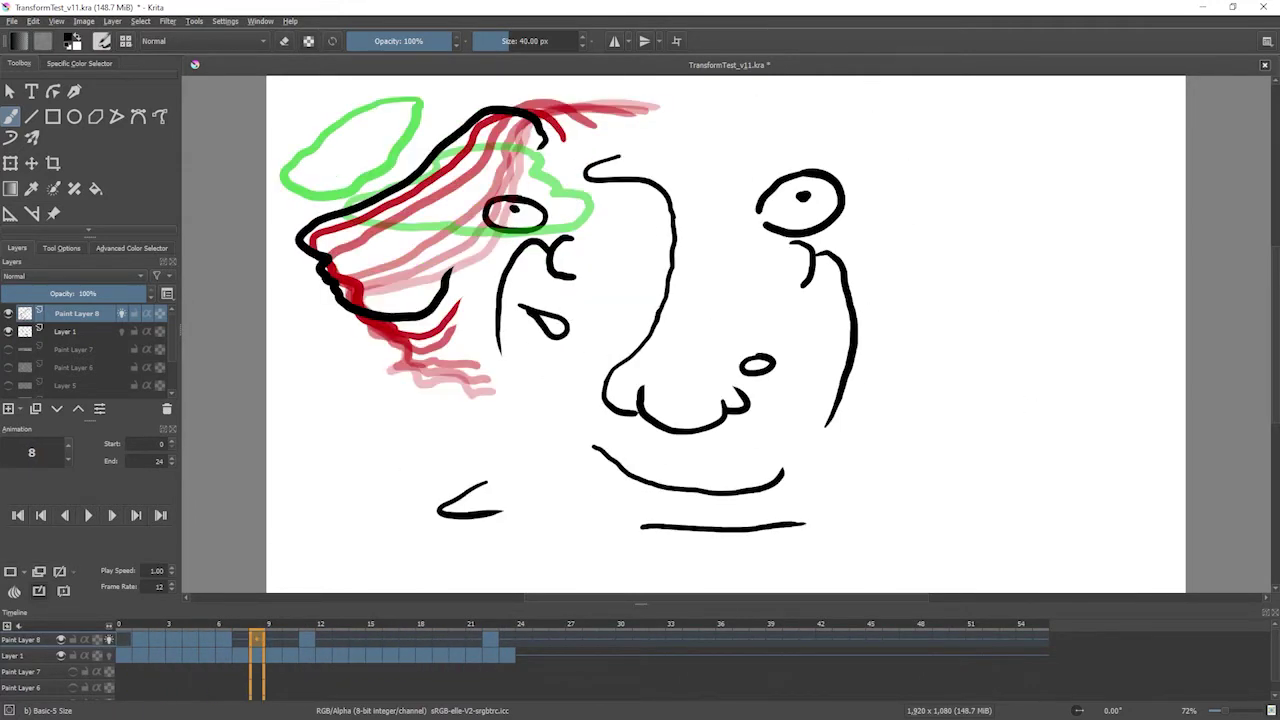
Create a blank frame at frame 8 on Paint Layer 8 and draw an open rounded outline between the frame 6 shape and the oval.
key("Delete")
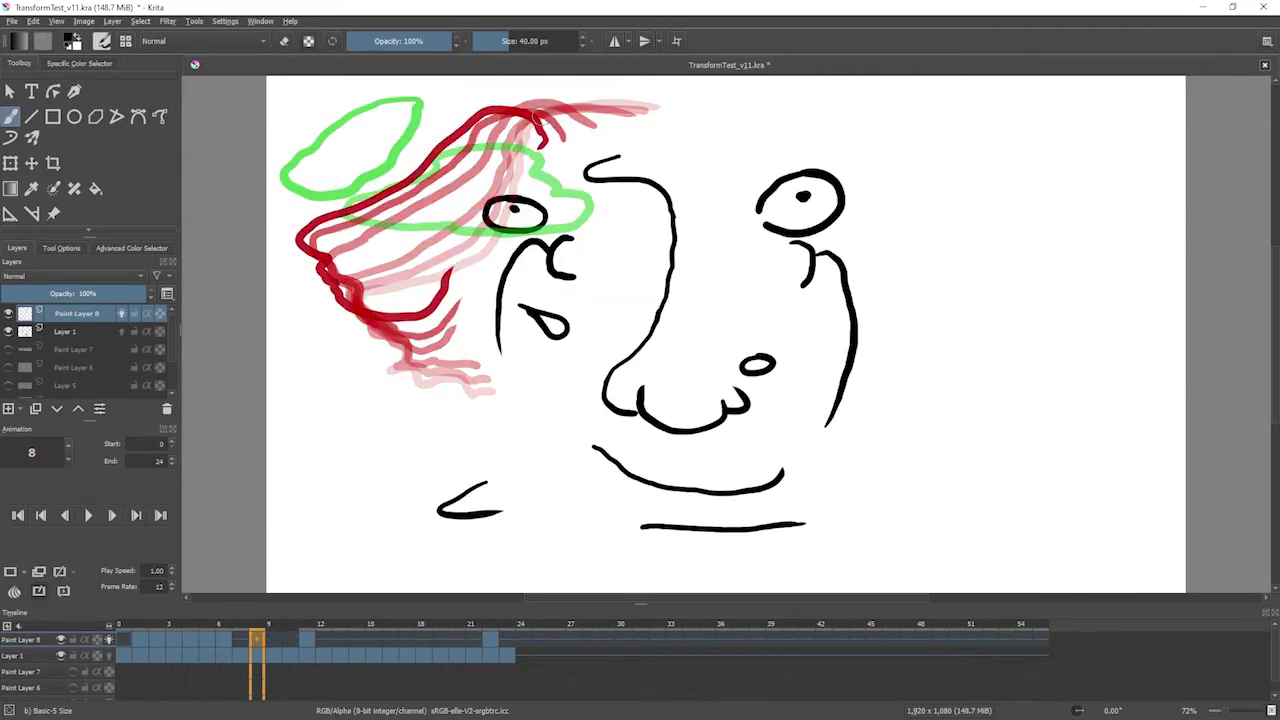
mouse_move(425, 118)
left_mouse_down()
mouse_move(293, 200)
mouse_move(309, 229)
mouse_move(375, 263)
mouse_move(444, 226)
left_mouse_up()
mouse_move(420, 118)
left_mouse_down()
mouse_move(446, 114)
mouse_move(474, 180)
mouse_move(450, 202)
left_mouse_up()
Create a blank frame at frame 7 on Paint Layer 8 and draw the in-between of frames 6 and 8, undoing poor strokes.
key("comma")
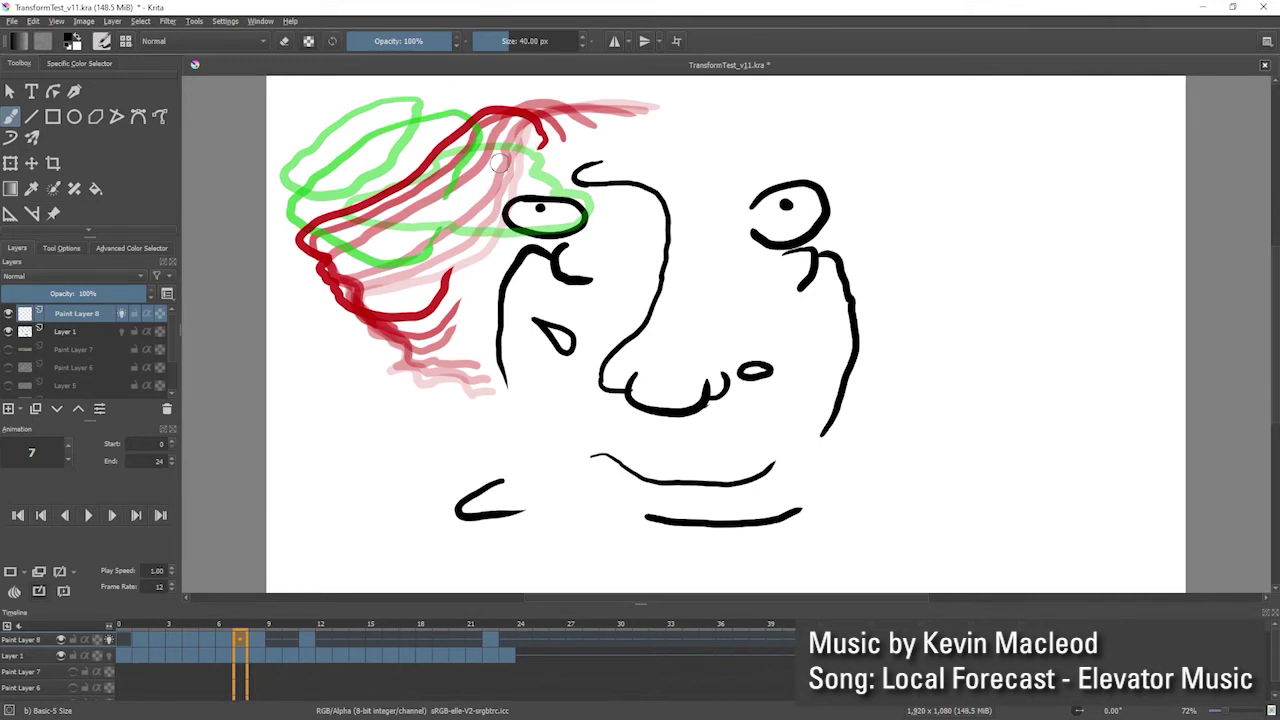
mouse_move(500, 162)
left_mouse_down()
mouse_move(473, 117)
mouse_move(376, 145)
left_mouse_up()
key("ctrl+z")
mouse_move(502, 159)
left_mouse_down()
mouse_move(464, 122)
mouse_move(483, 113)
mouse_move(352, 178)
mouse_move(294, 228)
mouse_move(390, 285)
mouse_move(440, 262)
left_mouse_up()
key("ctrl+z")
Create blank frames at frames 9 and 10 on Paint Layer 8 and draw outlines narrowing toward the frame 11 oval.
key("period")
key("period")
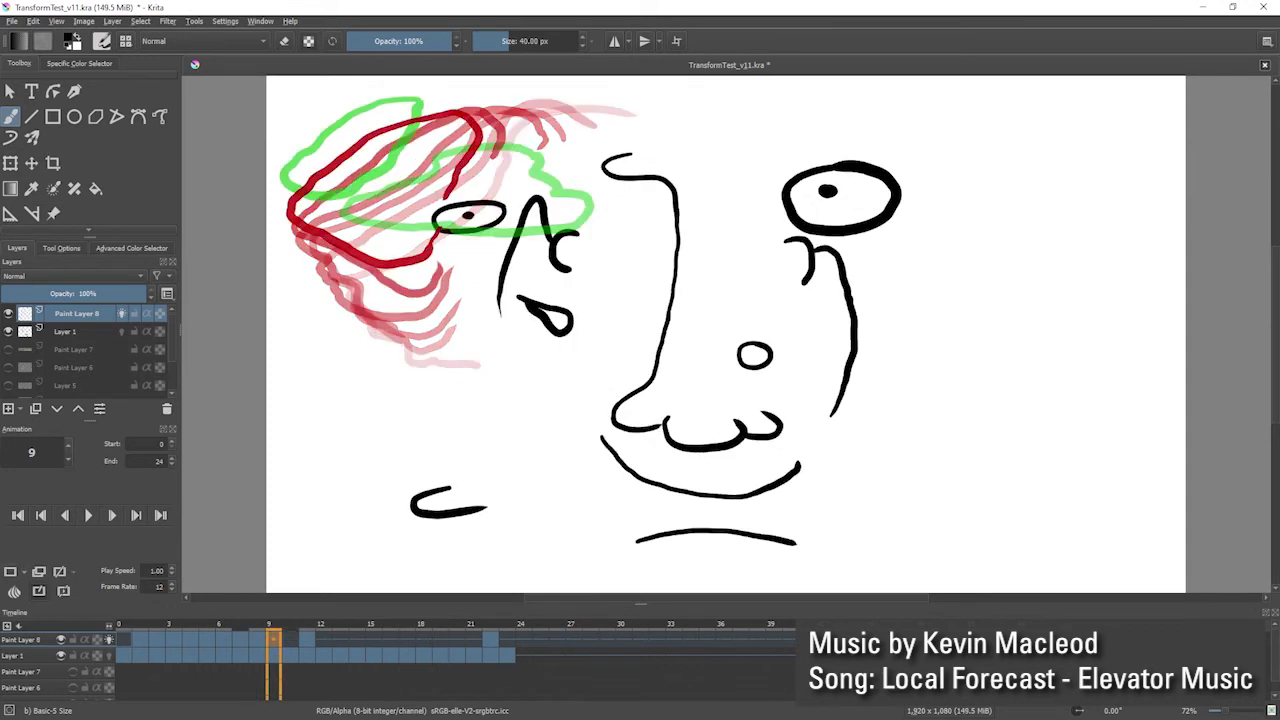
mouse_move(425, 162)
left_mouse_down()
mouse_move(445, 113)
mouse_move(352, 131)
mouse_move(293, 188)
mouse_move(379, 233)
mouse_move(397, 220)
mouse_move(337, 215)
mouse_move(374, 209)
left_mouse_up()
key("e")
key("e")
key("ctrl+z")
mouse_move(291, 201)
left_mouse_down()
mouse_move(368, 210)
mouse_move(319, 207)
left_mouse_up()
key("period")
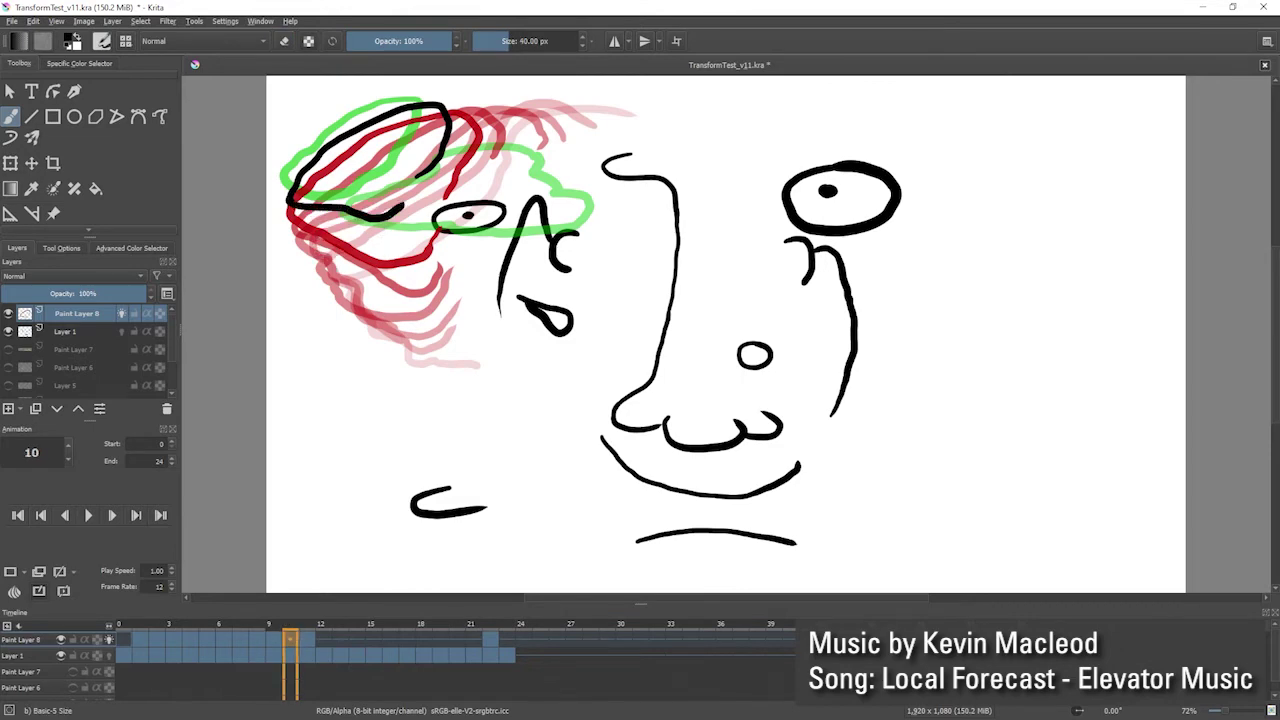
mouse_move(403, 172)
left_mouse_down()
mouse_move(342, 118)
mouse_move(312, 200)
mouse_move(394, 185)
left_mouse_up()
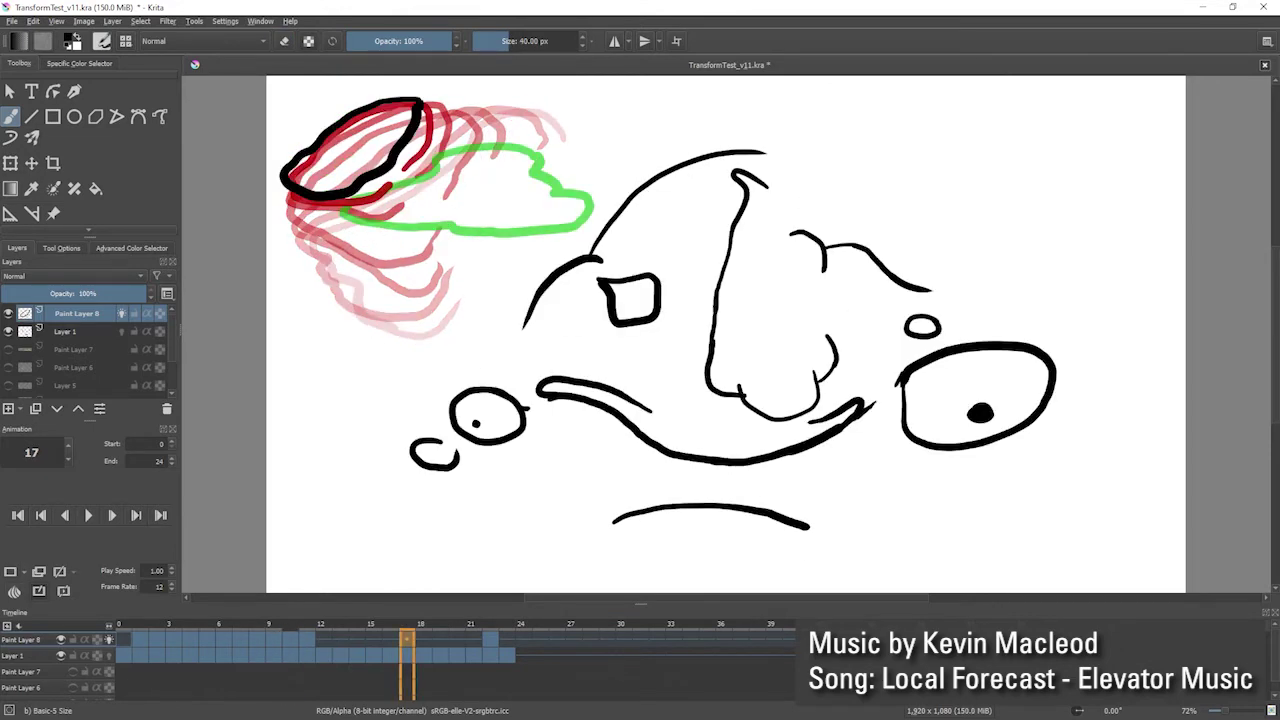
Create blank frames at frames 16, 14 and 15 on Paint Layer 8 and draw ovals moving from the frame 11 oval toward the cloud.
key("comma")
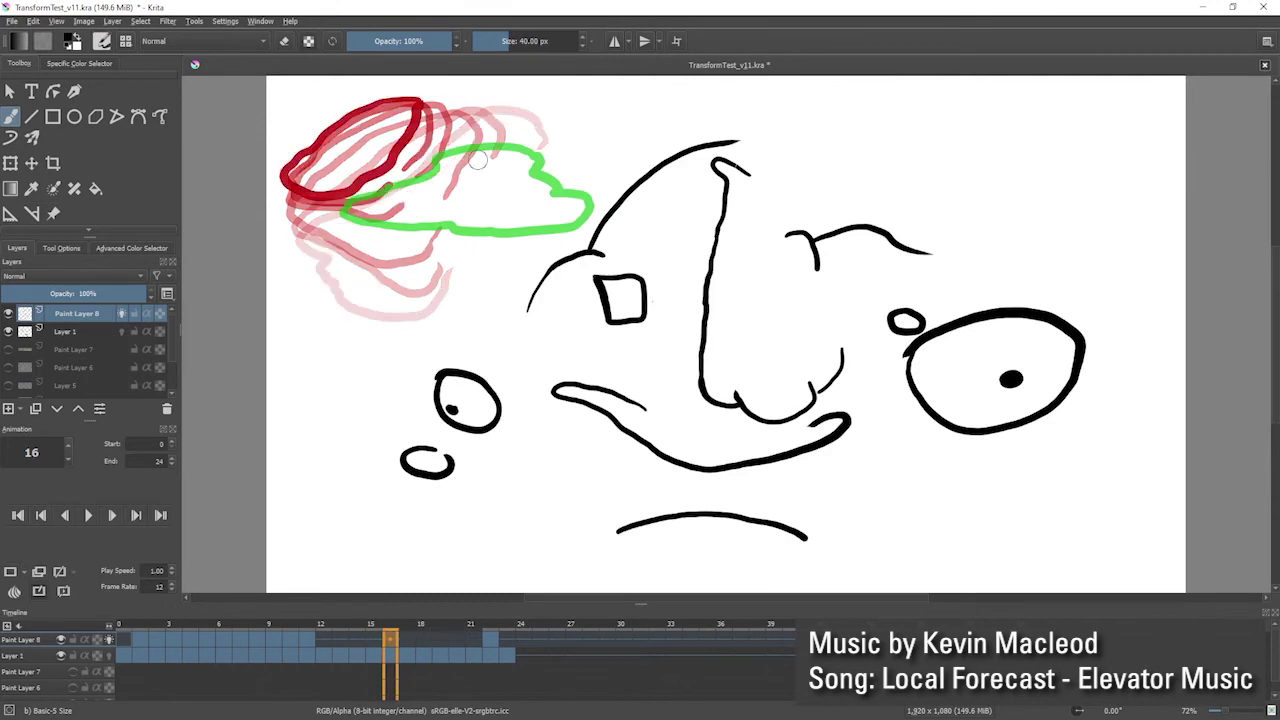
mouse_move(362, 156)
left_mouse_down()
mouse_move(470, 122)
mouse_move(495, 140)
mouse_move(330, 208)
mouse_move(393, 155)
mouse_move(330, 150)
mouse_move(410, 200)
mouse_move(355, 112)
left_mouse_up()
key("comma")
key("comma")
key("period")
mouse_move(330, 208)
left_mouse_down()
mouse_move(465, 178)
mouse_move(415, 125)
mouse_move(325, 204)
left_mouse_up()
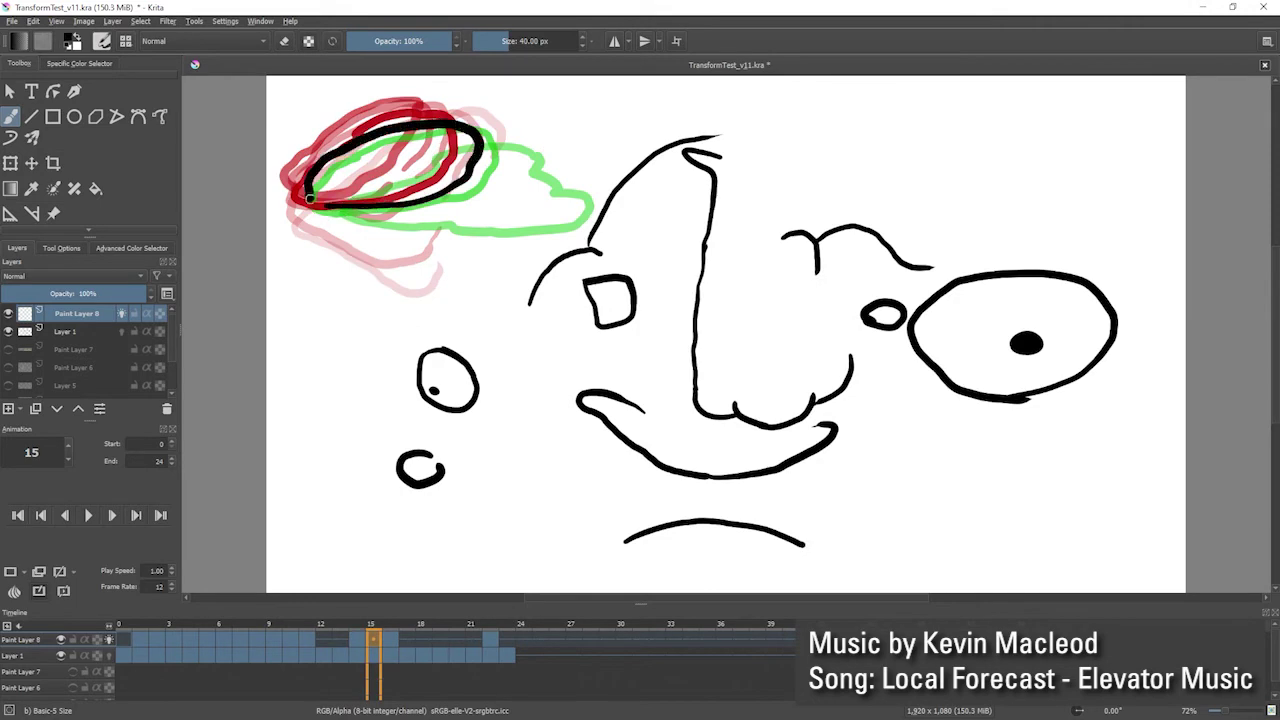
Create blank frames at frames 13 and 12 on Paint Layer 8 and draw the oval in-betweens between frames 11 and 14.
key("comma")
key("comma")
mouse_move(346, 134)
left_mouse_down()
mouse_move(314, 203)
mouse_move(350, 124)
mouse_move(334, 200)
mouse_move(420, 118)
mouse_move(384, 192)
mouse_move(428, 106)
left_mouse_up()
key("Left")
key("ctrl+z")
key("ctrl+z")
Create a blank frame at frame 19 on Paint Layer 8 and draw an in-between outline from the frame 16 oval to the cloud.
key("Right")
key("Right")
key("Right")
key("Right")
key("Right")
key("Right")
key("Right")
key("Delete")
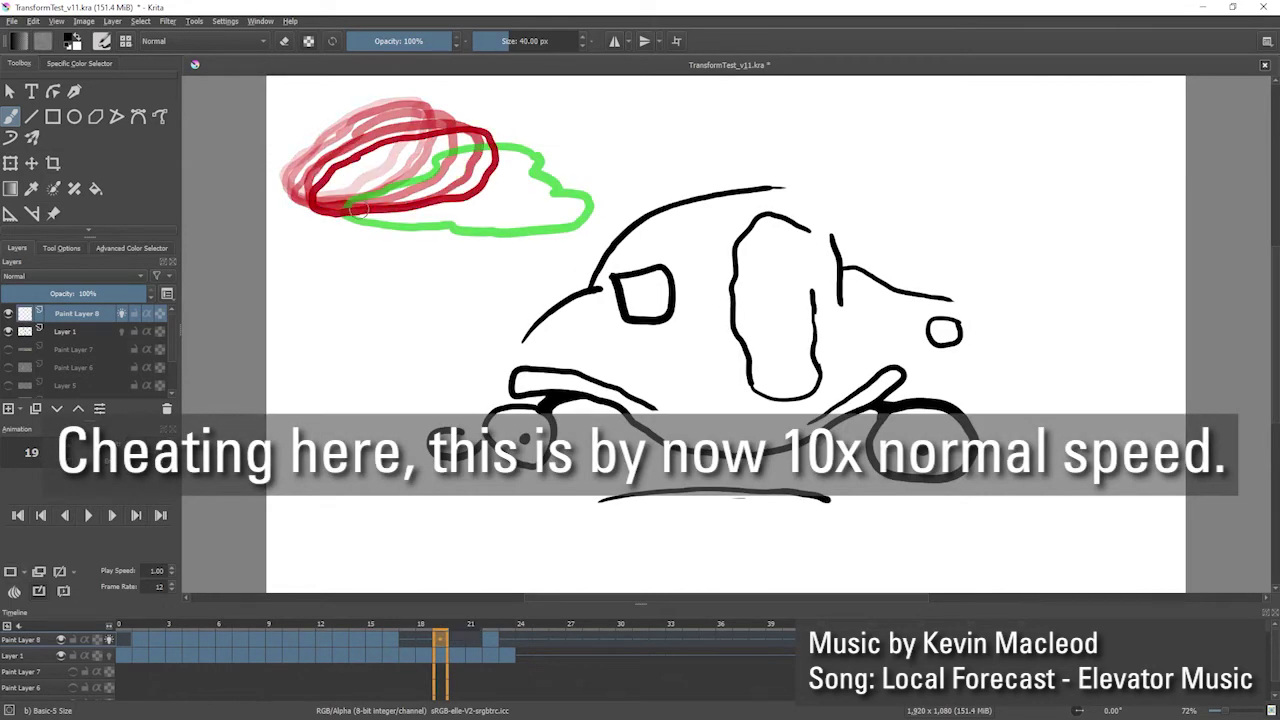
mouse_move(336, 196)
left_mouse_down()
mouse_move(506, 215)
mouse_move(537, 187)
mouse_move(380, 174)
mouse_move(540, 209)
mouse_move(404, 157)
mouse_move(344, 176)
mouse_move(356, 168)
mouse_move(411, 211)
mouse_move(486, 143)
mouse_move(496, 190)
mouse_move(499, 176)
mouse_move(492, 189)
mouse_move(404, 143)
mouse_move(446, 217)
mouse_move(567, 204)
mouse_move(508, 148)
mouse_move(370, 185)
left_mouse_up()
key("ctrl+z")
Draw the remaining oval-to-cloud in-betweens at frames 17, 18, 20 and 21 on Paint Layer 8 and play back the animation.
key("Left")
key("Left")
key("Right")
key("Right")
key("Right")
key("period")
mouse_move(515, 148)
left_mouse_down()
mouse_move(422, 170)
mouse_move(362, 220)
mouse_move(577, 213)
mouse_move(530, 158)
left_mouse_up()
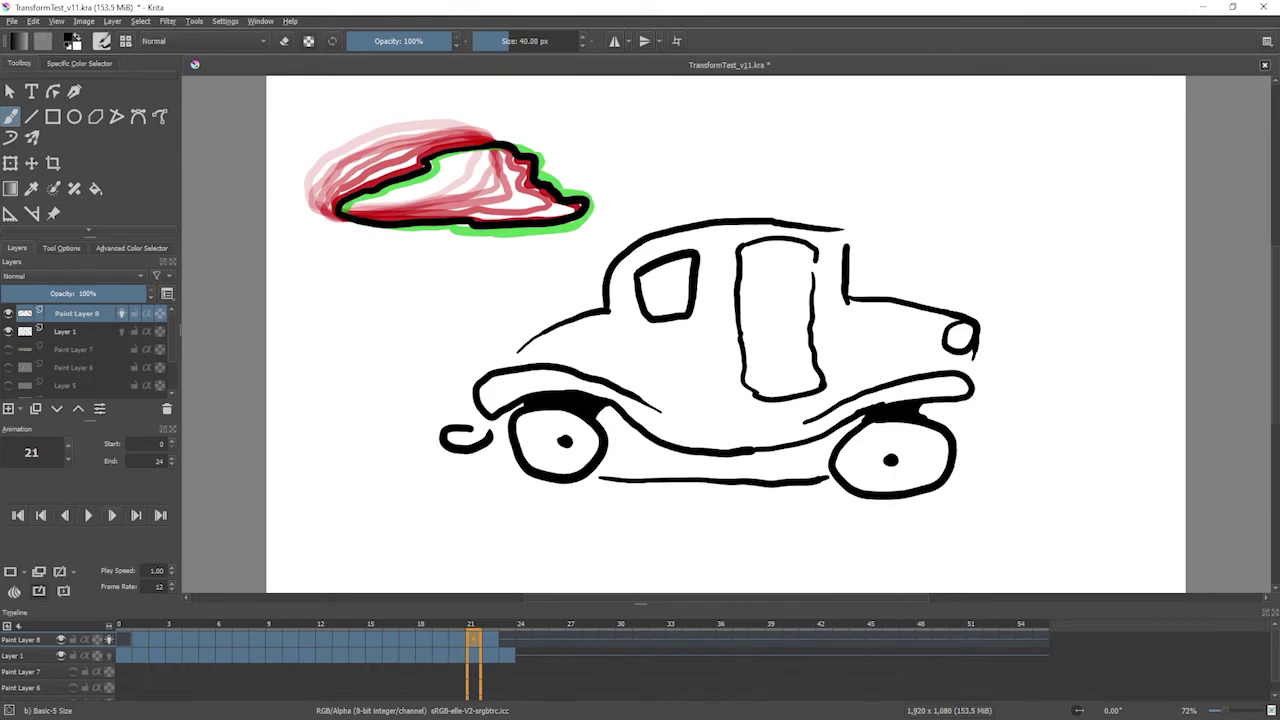
key("space")
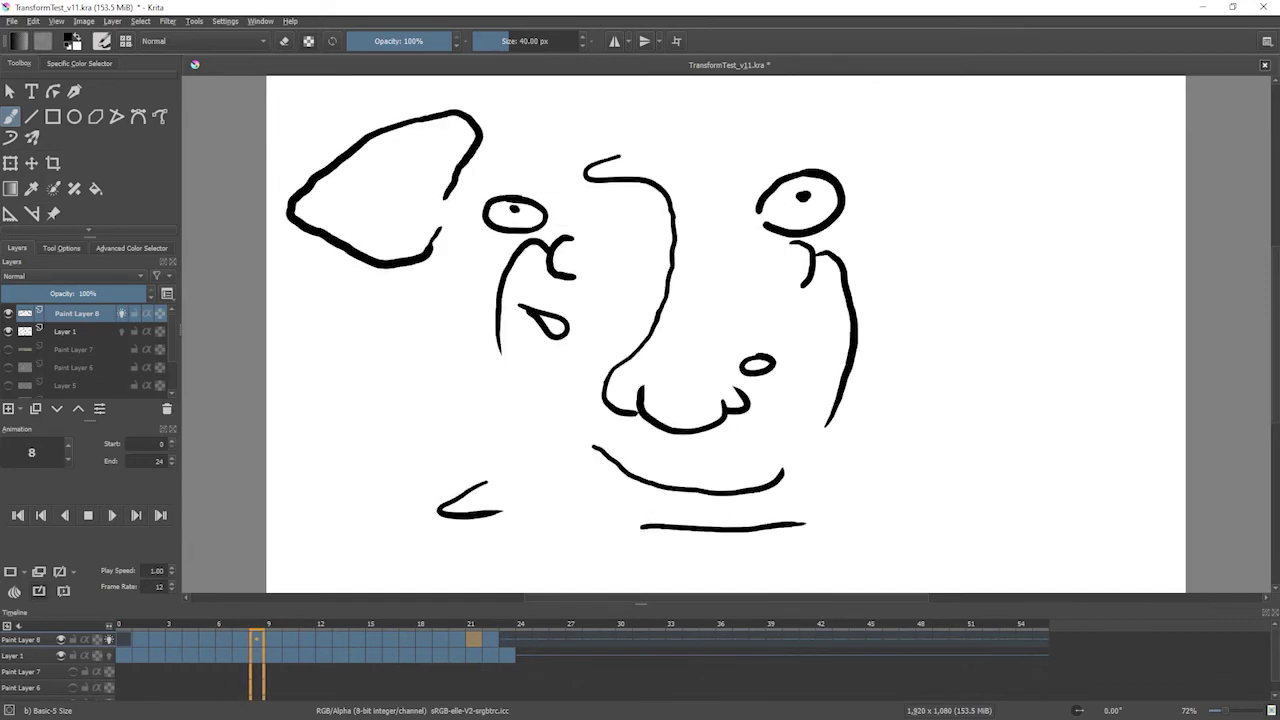
key("space")
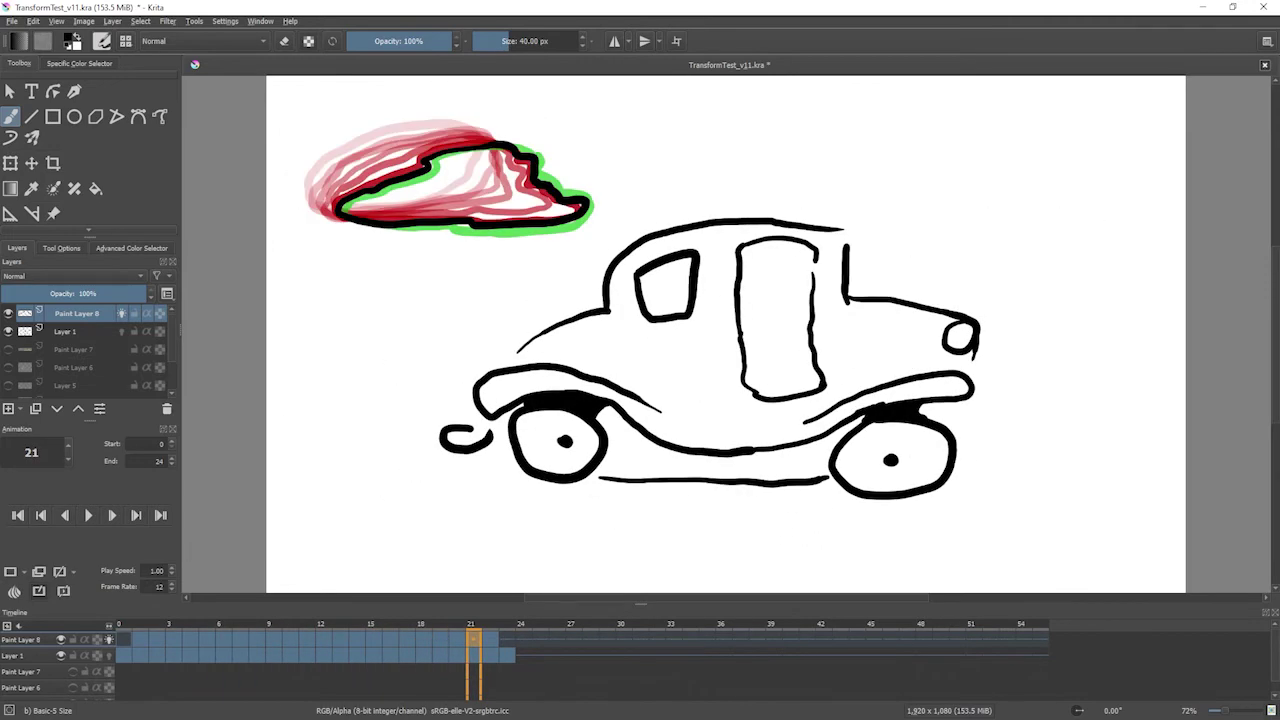
Hide Layer 1 and create a blank frame at frame 23 on Paint Layer 8 so the cloud disappears after frame 22.
left_click(8, 331)
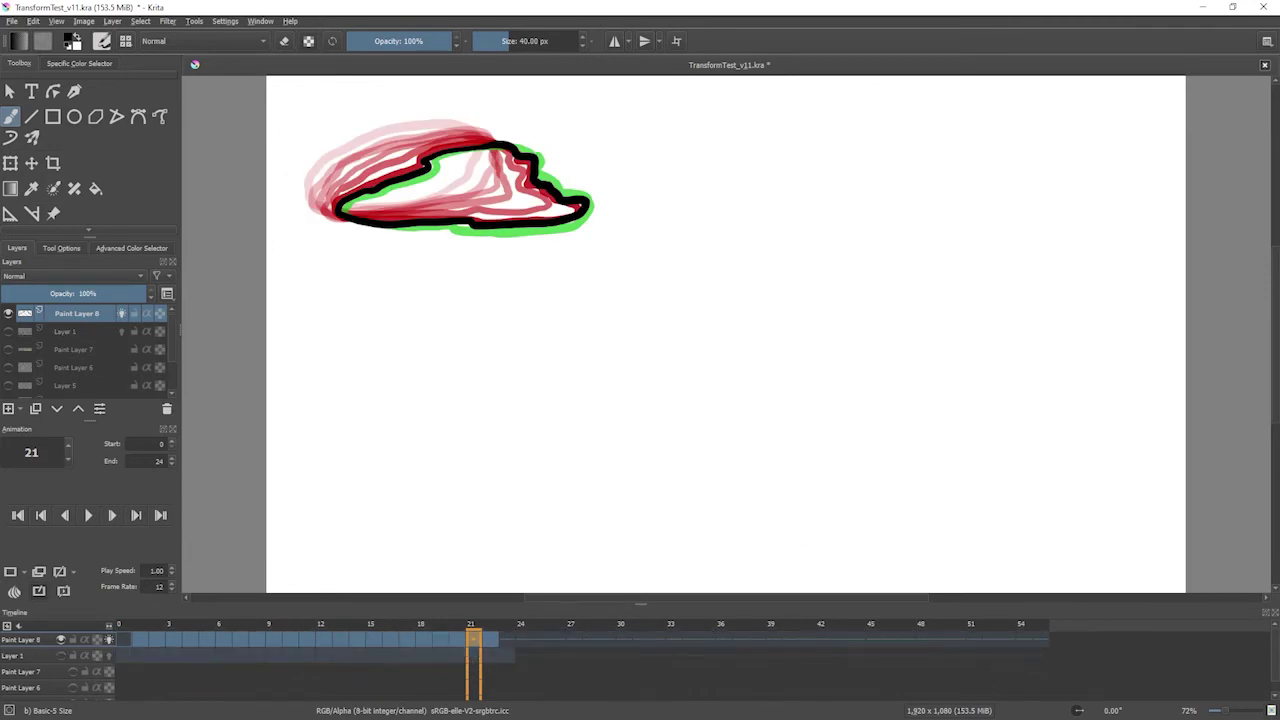
key("Home")
key("End")
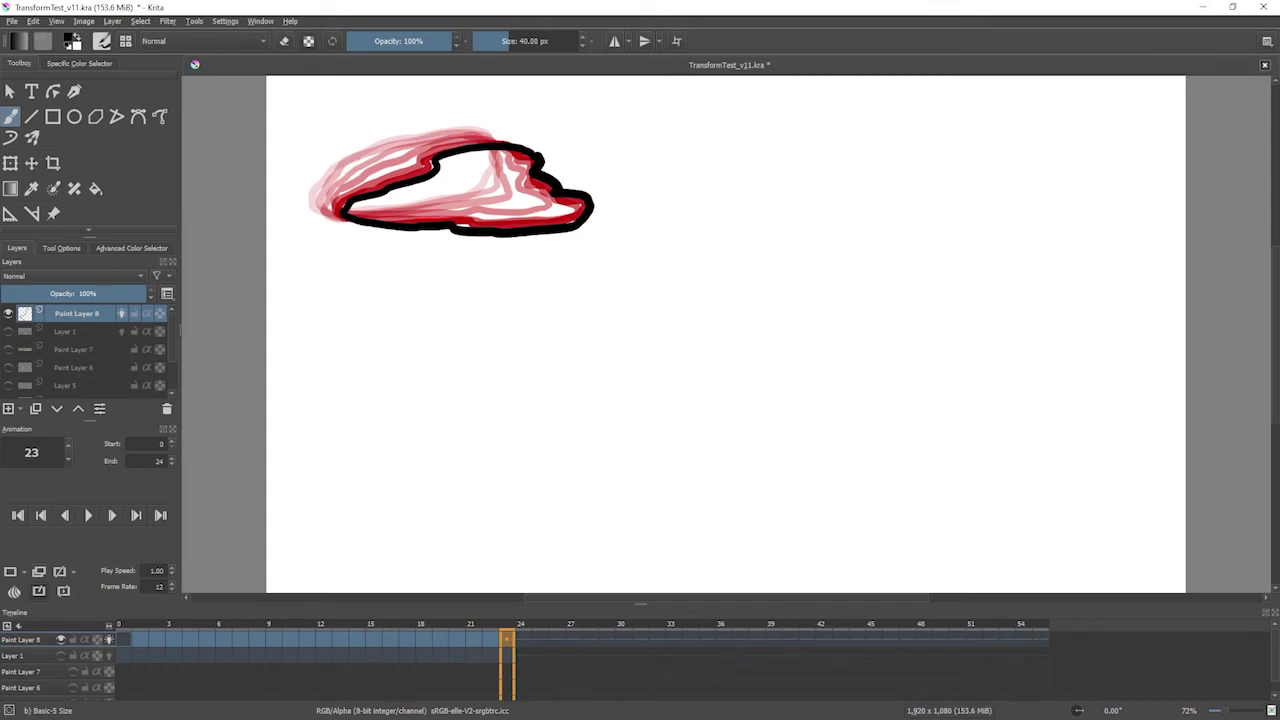
left_click(11, 571)
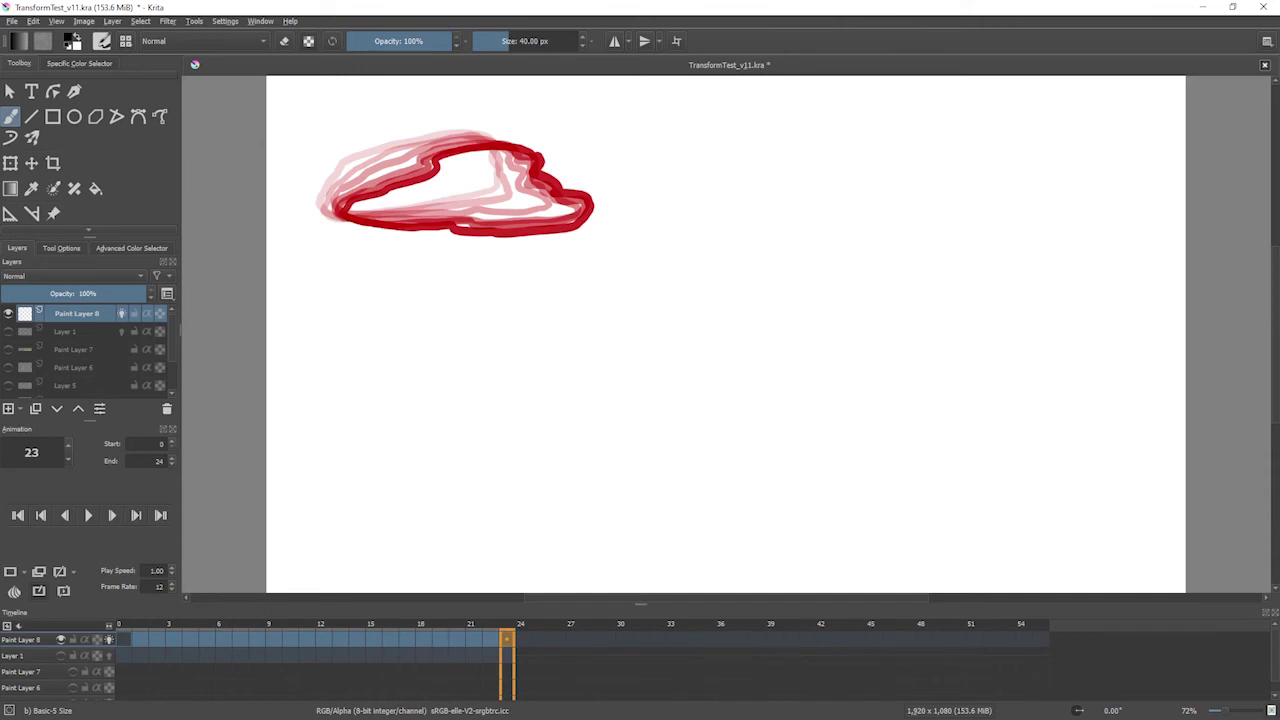
Play back the hair-to-cloud animation on its own and turn off Paint Layer 8's onion skins, checking frame 12.
key("space")
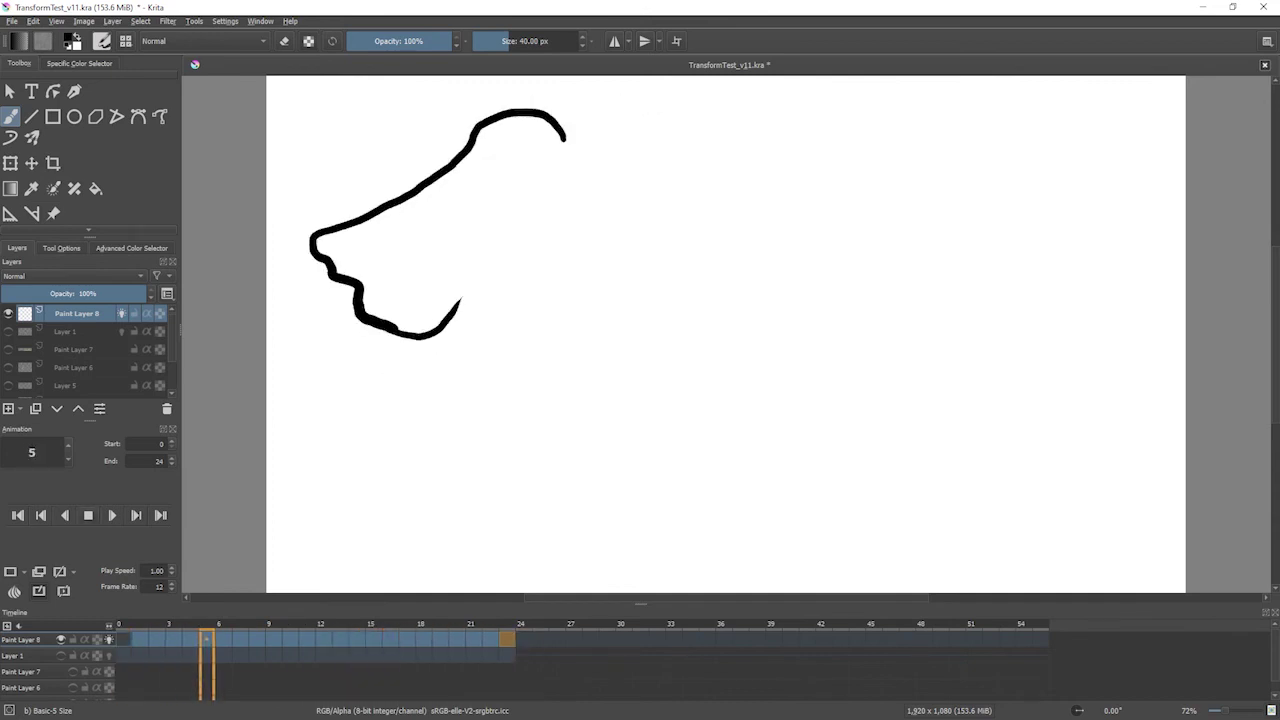
key("space")
left_click(122, 313)
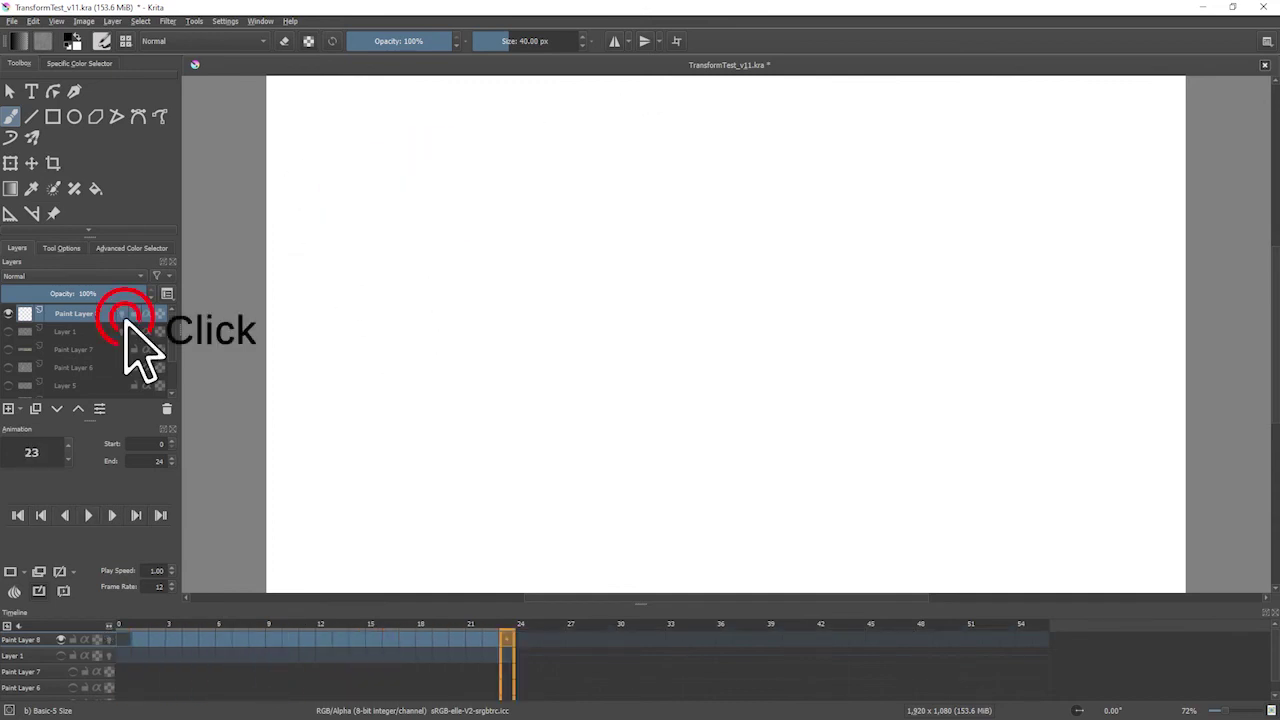
left_click(323, 639)
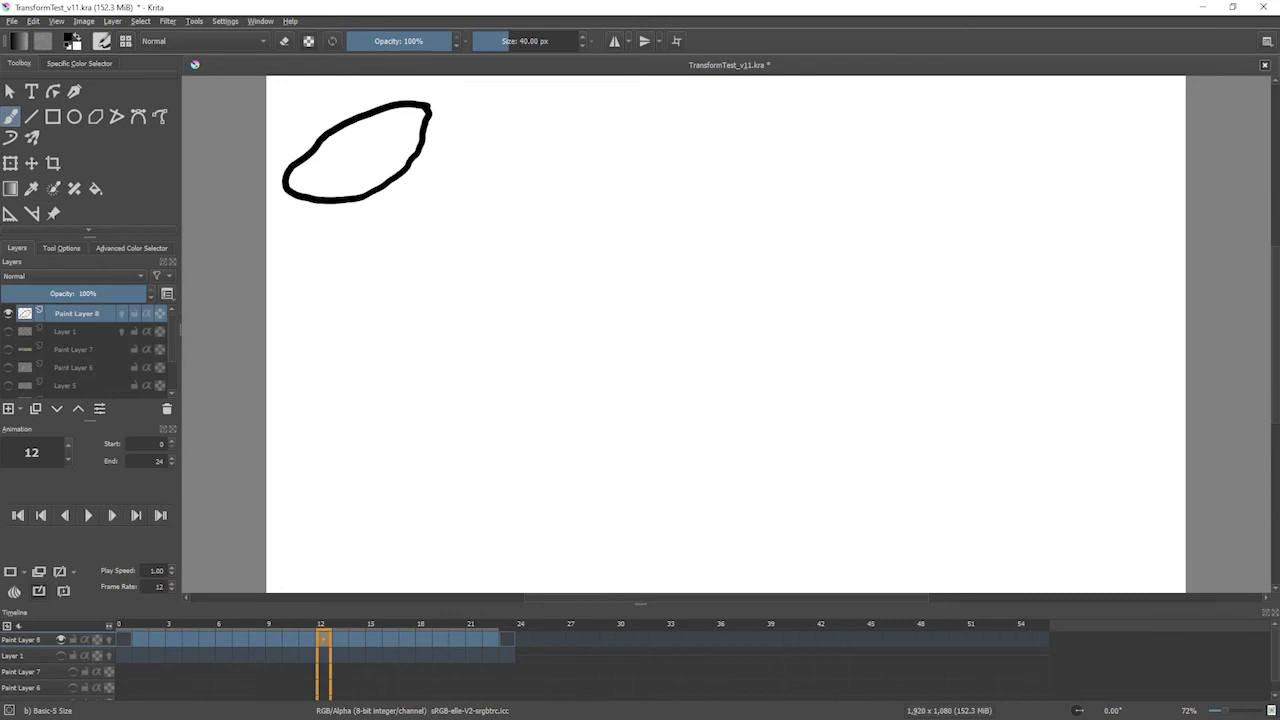
left_click(122, 314)
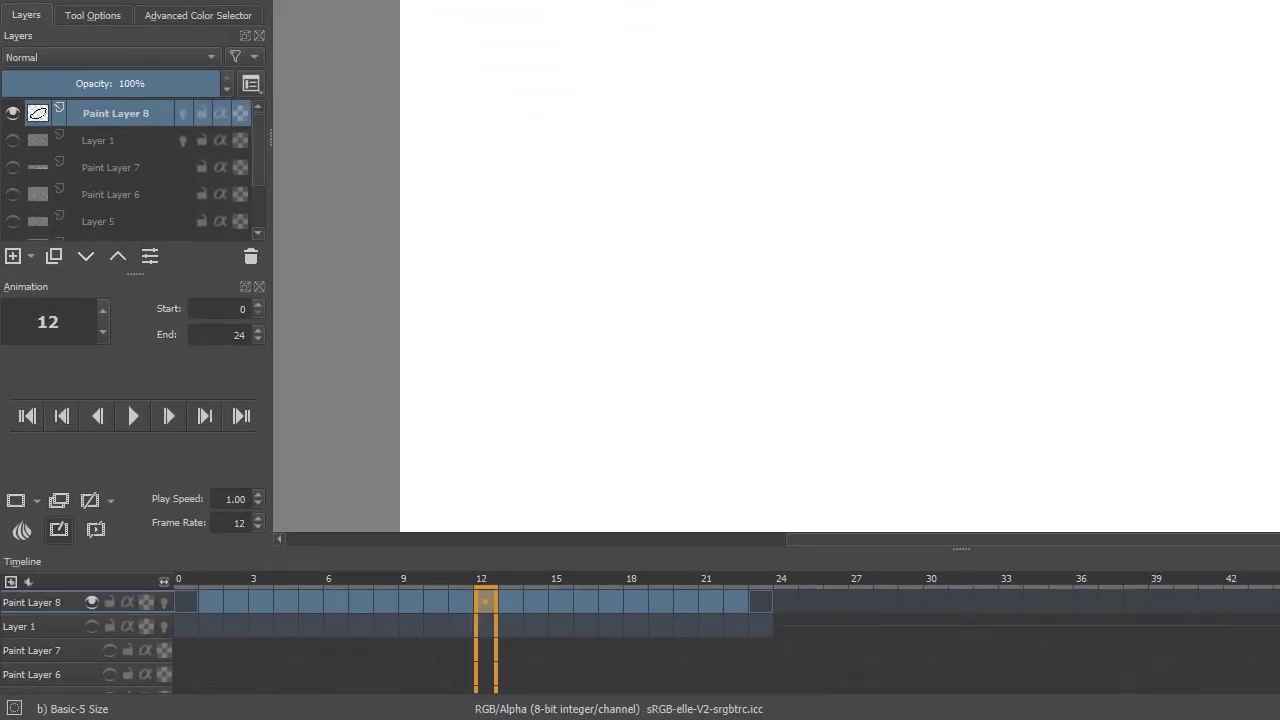
Bring up the Merge with Layer Below option for Paint Layer 8, dismiss it and make Layer 1 visible.
right_click(123, 111)
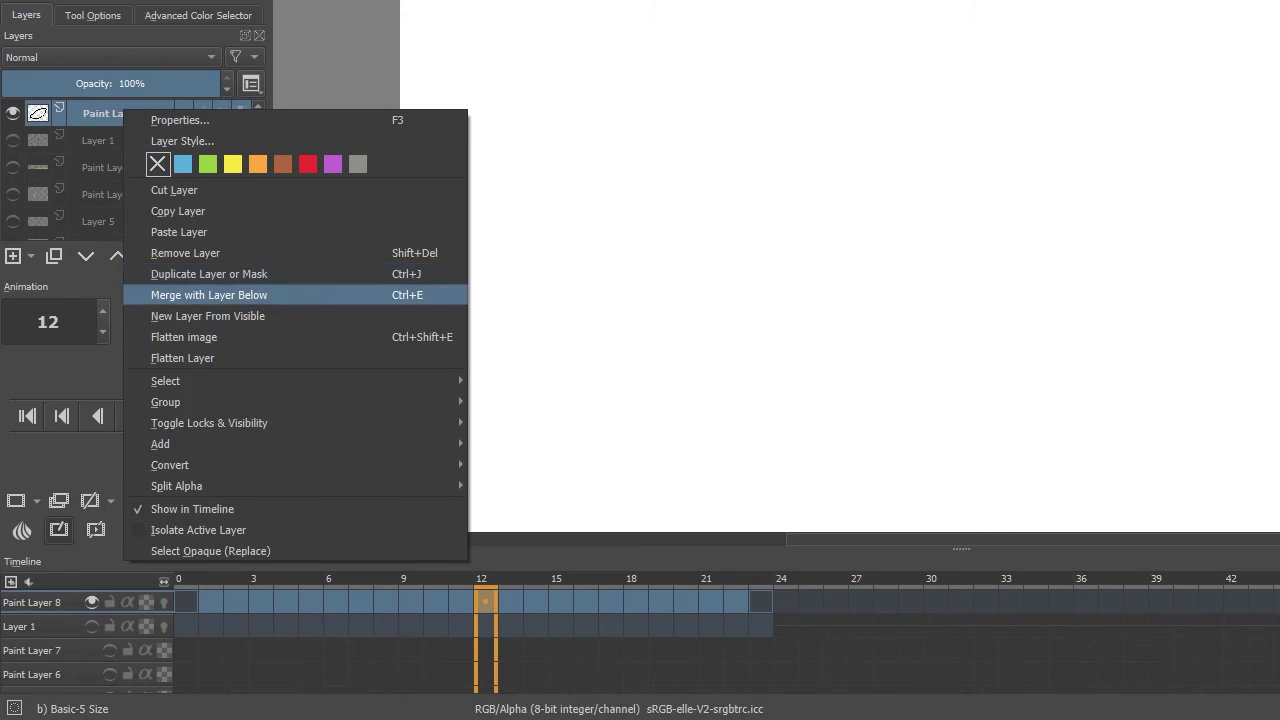
key("Return")
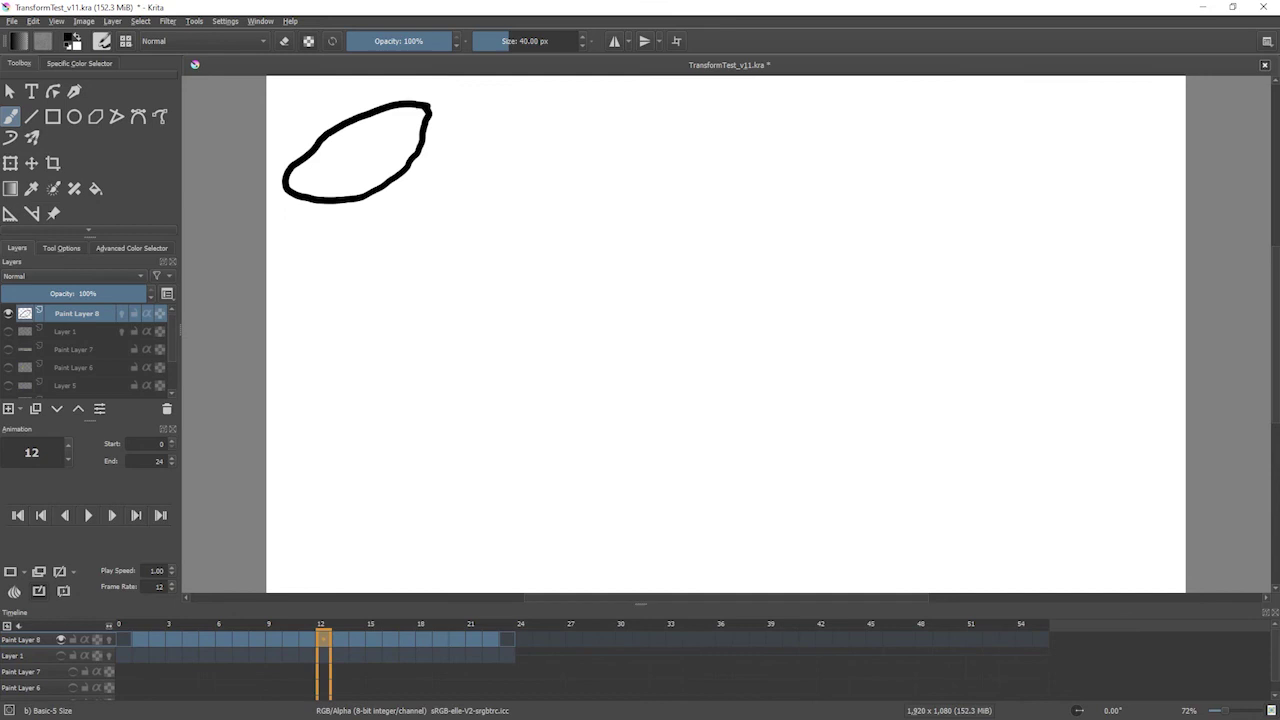
left_click(8, 331)
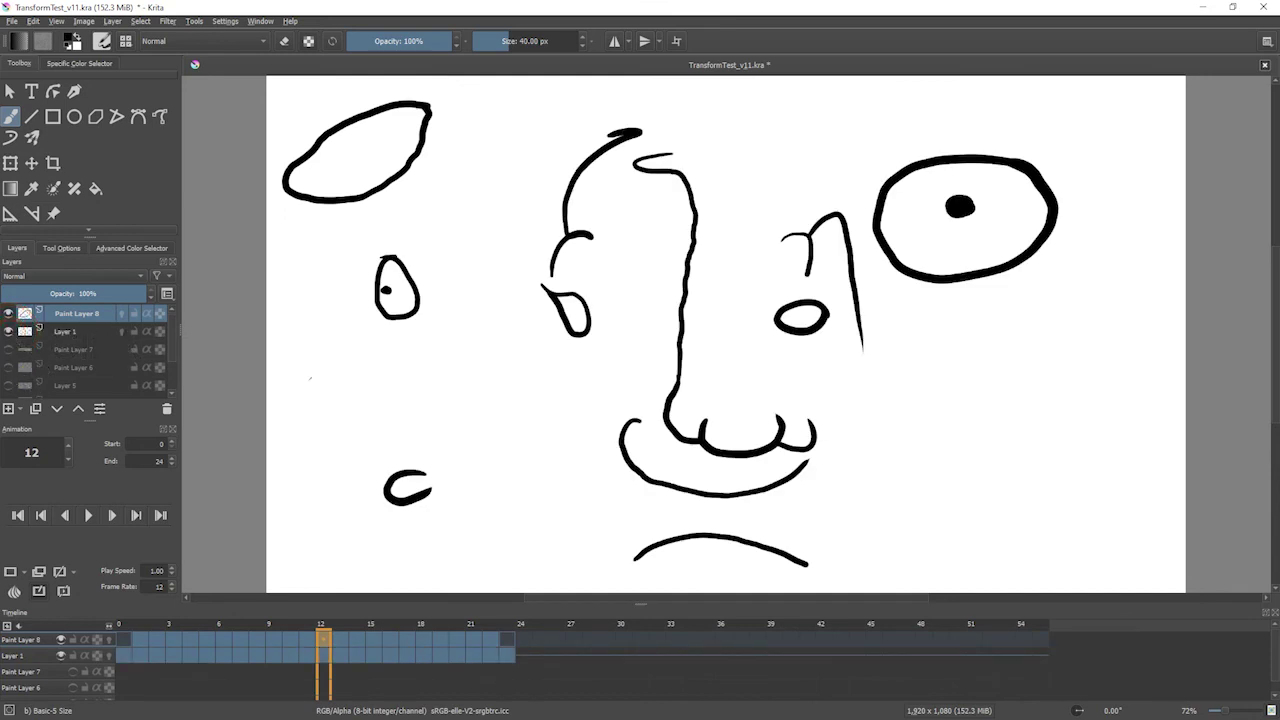
Merge Paint Layer 8 down into Layer 1 and play back the combined face-to-car and hair-to-cloud animation.
right_click(85, 313)
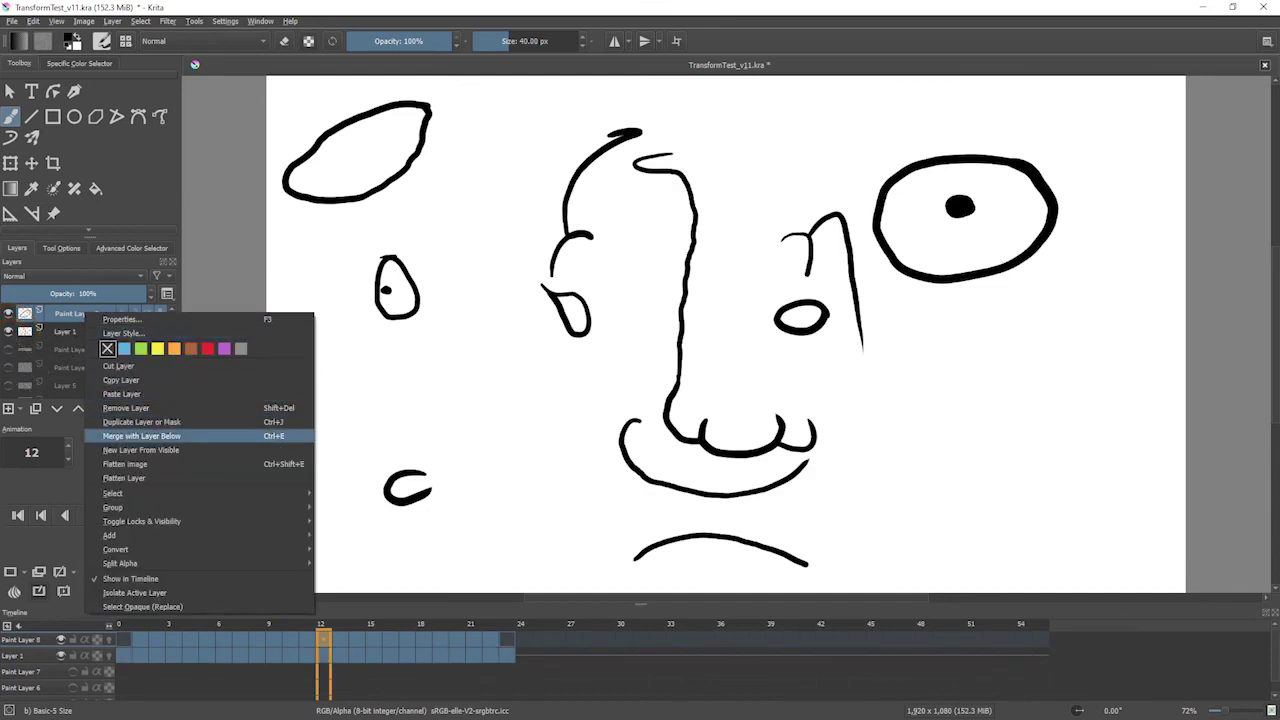
left_click(150, 436)
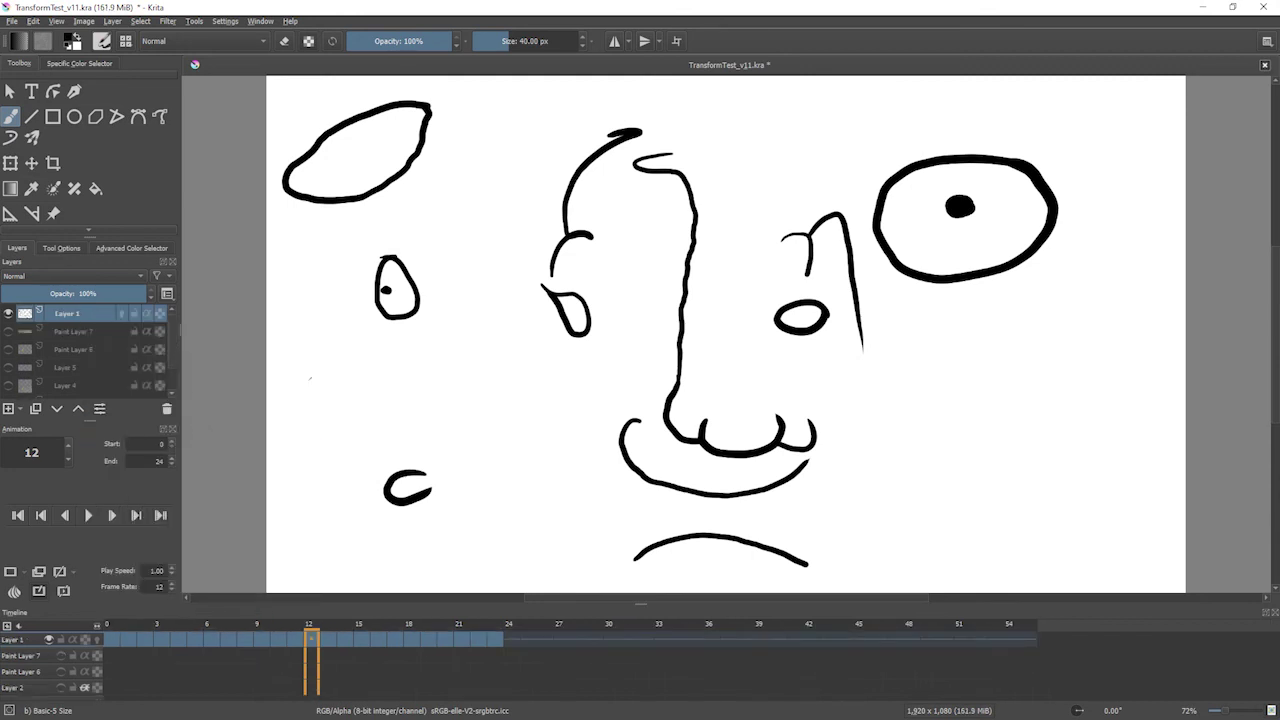
key("space")
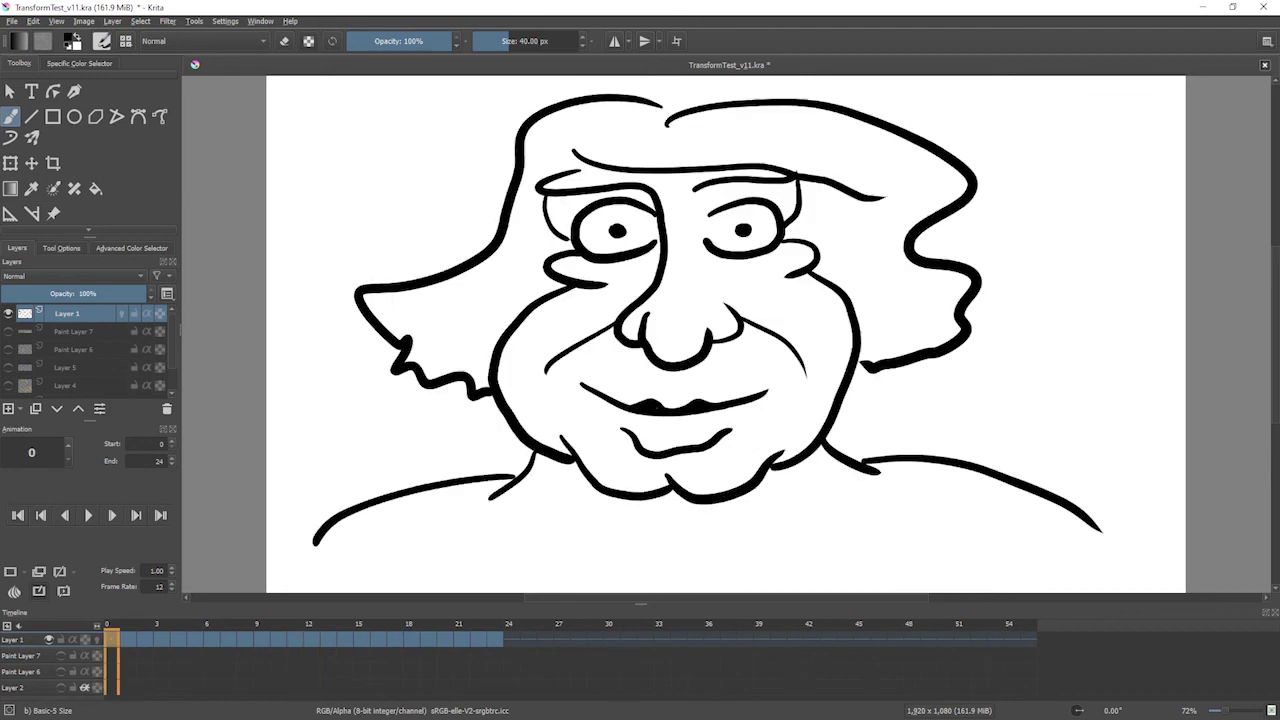
key("space")
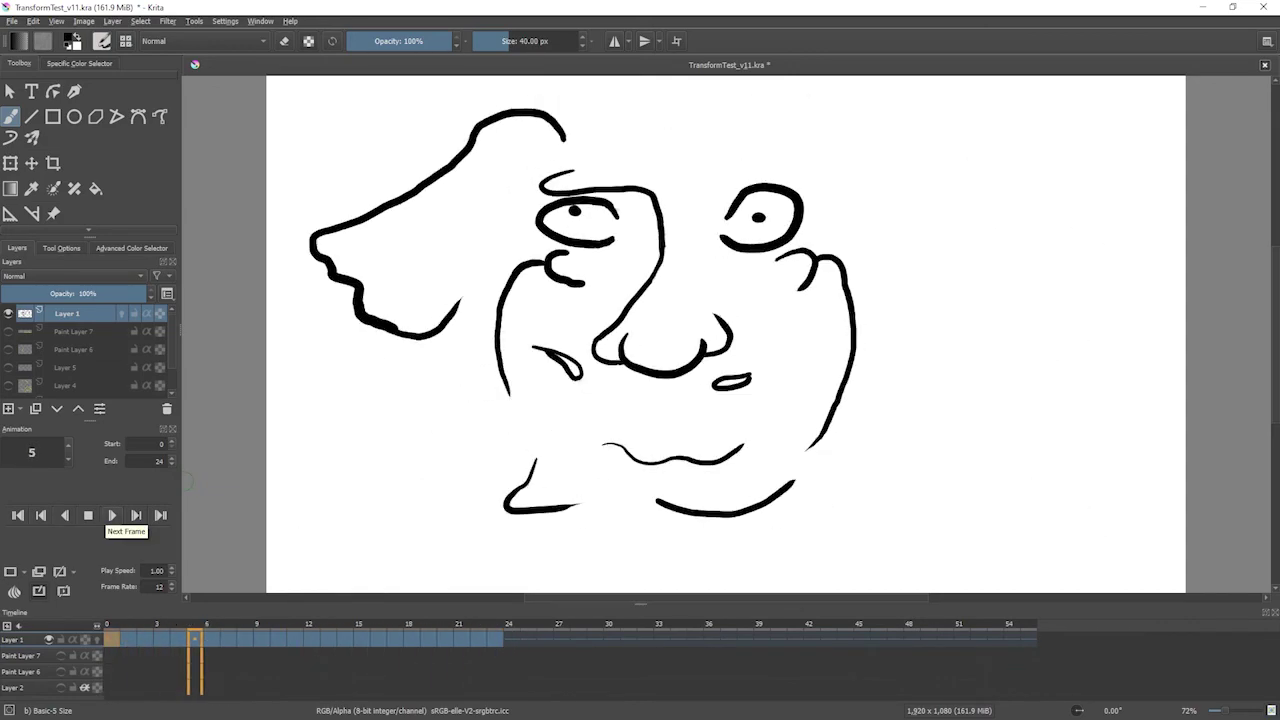
left_click(90, 515)
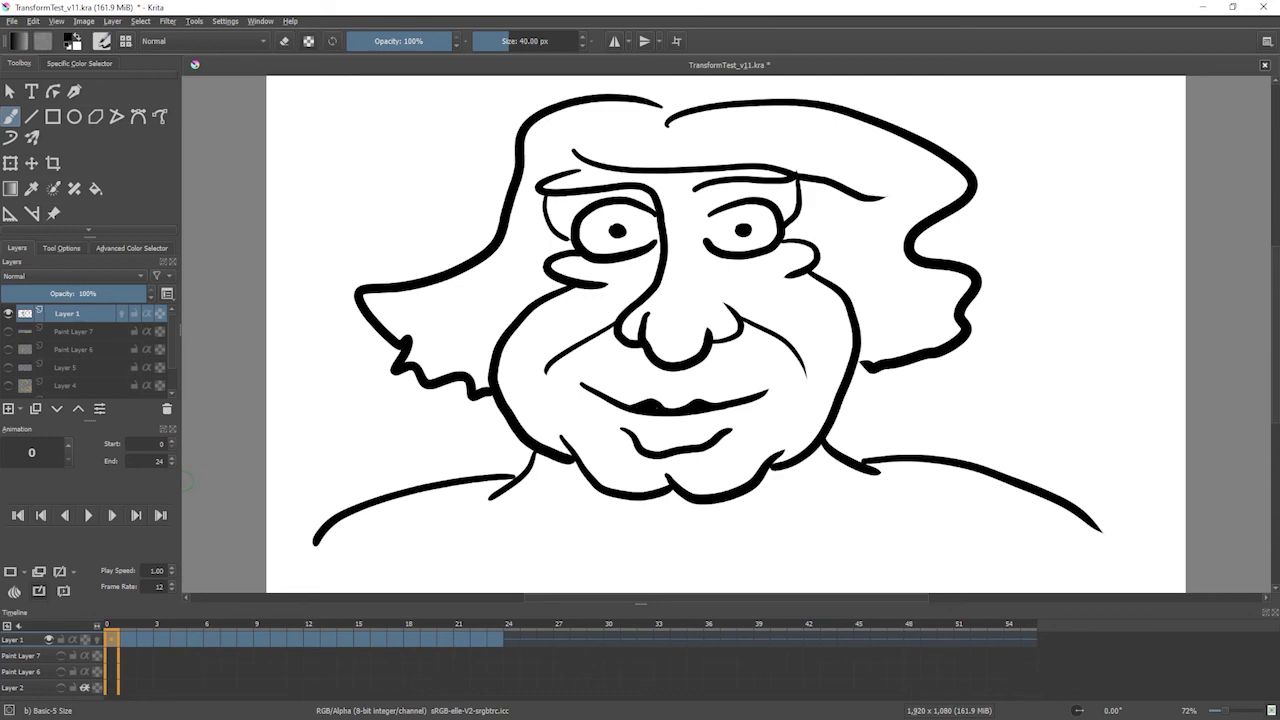
left_click(87, 515)
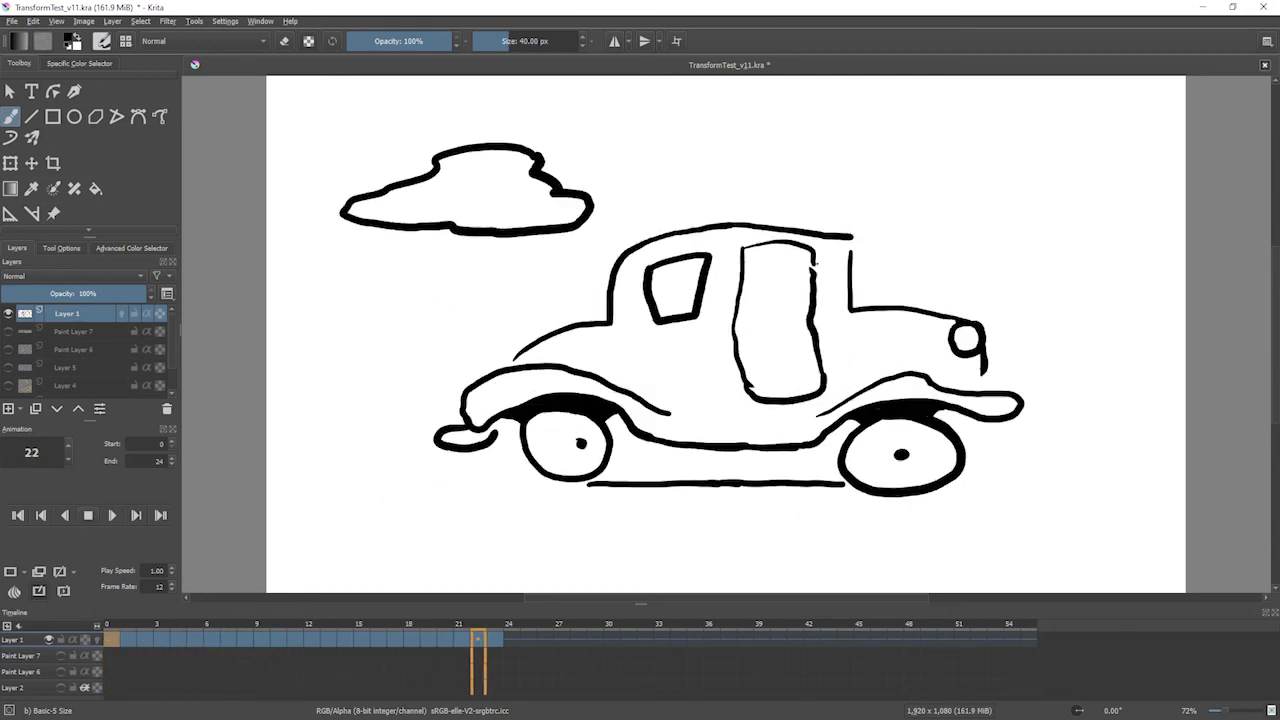